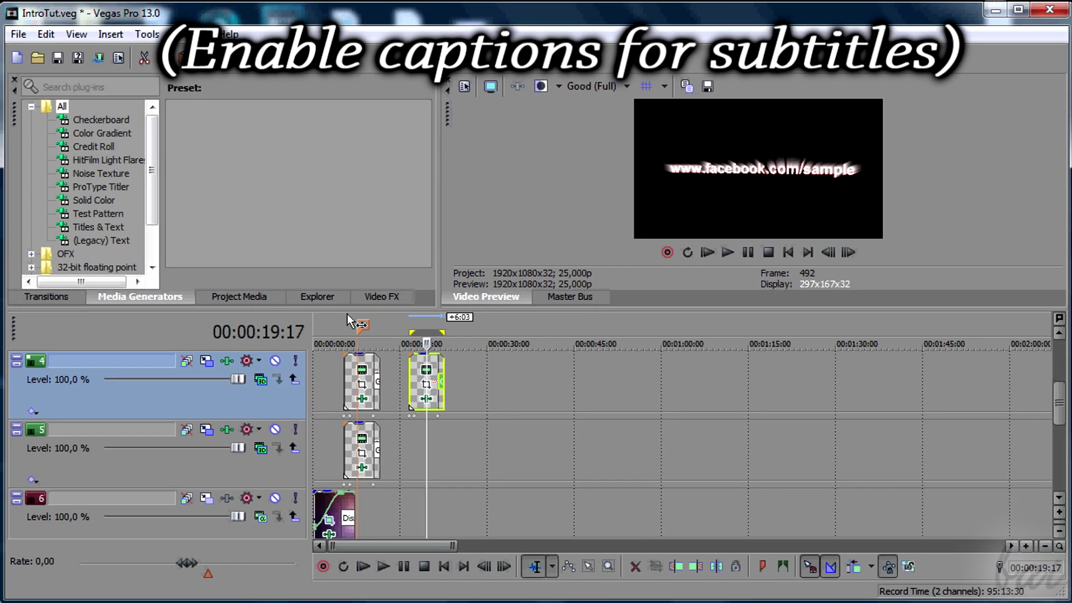
Examine the finished intro project's timeline, from the flash, title and background video tracks down to the audio tracks.
{"action": "left_click", "coordinate": [327, 328]}
{"action": "scroll", "coordinate": [397, 360], "scroll_direction": "up", "scroll_amount": 5}
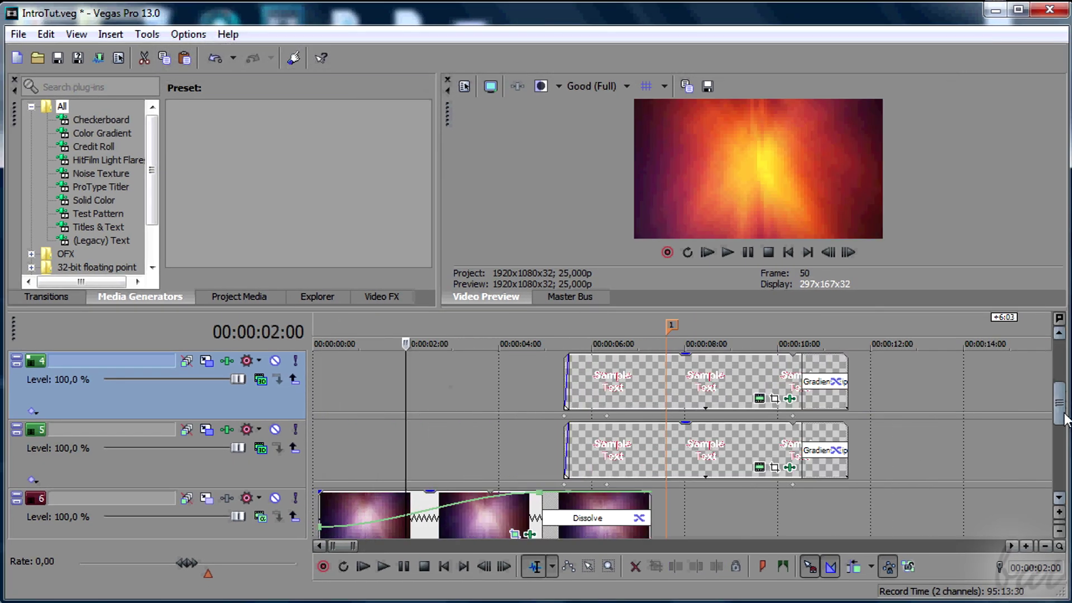
{"action": "mouse_move", "coordinate": [1064, 415]}
{"action": "left_mouse_down"}
{"action": "mouse_move", "coordinate": [1063, 435]}
{"action": "mouse_move", "coordinate": [1067, 400]}
{"action": "mouse_move", "coordinate": [1068, 441]}
{"action": "mouse_move", "coordinate": [1068, 394]}
{"action": "left_mouse_up"}
{"action": "scroll", "coordinate": [615, 434], "scroll_direction": "down", "scroll_amount": 5}
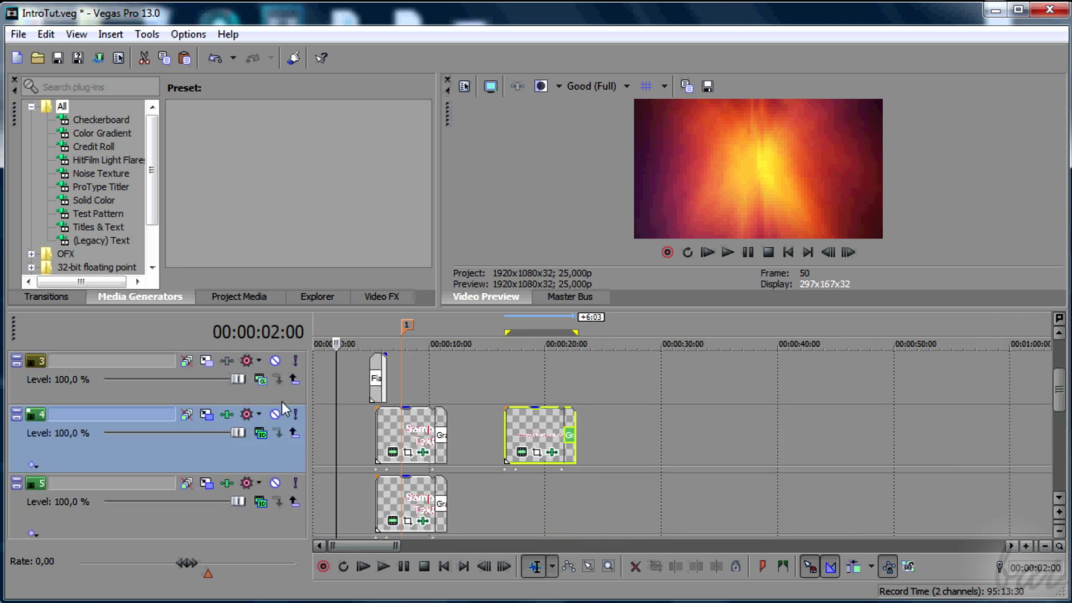
{"action": "scroll", "coordinate": [550, 419], "scroll_direction": "up", "scroll_amount": 6}
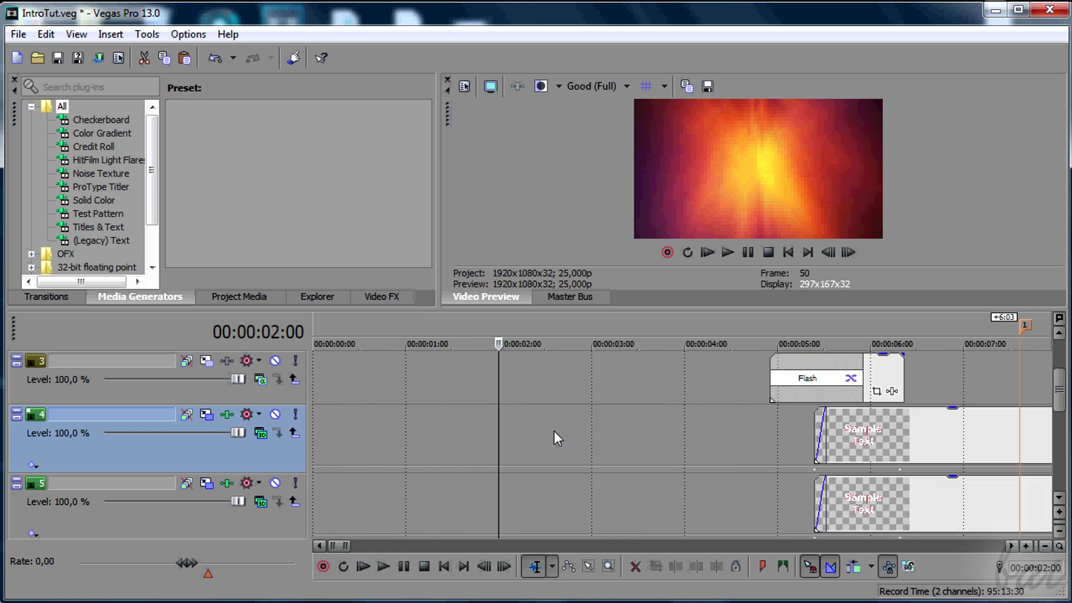
{"action": "scroll", "coordinate": [554, 431], "scroll_direction": "up", "scroll_amount": 2}
{"action": "scroll", "coordinate": [929, 455], "scroll_direction": "down", "scroll_amount": 3}
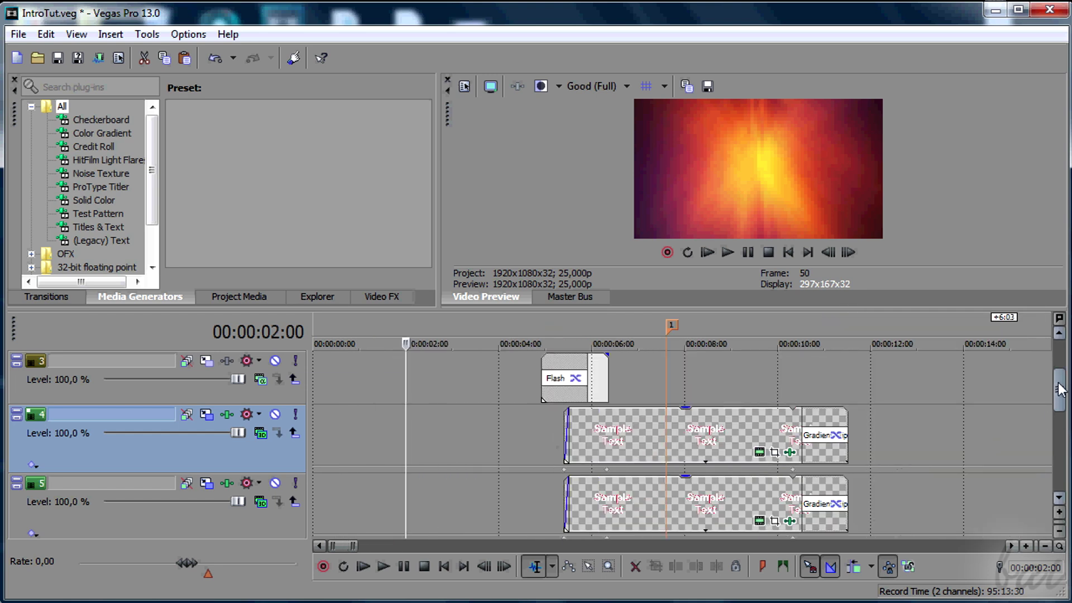
{"action": "scroll", "coordinate": [1064, 391], "scroll_direction": "down", "scroll_amount": 1}
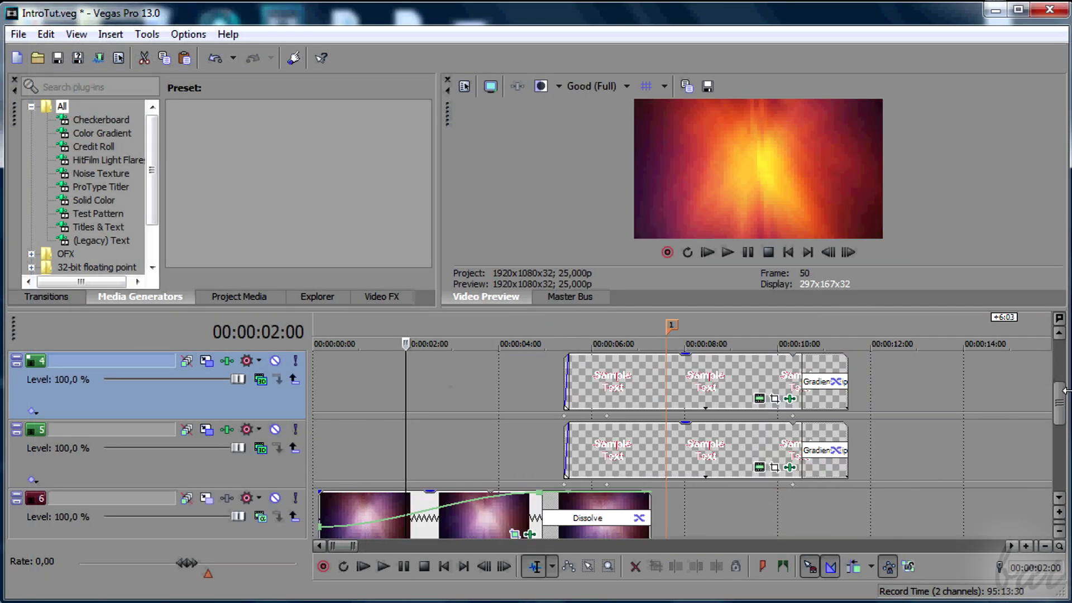
{"action": "mouse_move", "coordinate": [1064, 419]}
{"action": "left_mouse_down"}
{"action": "mouse_move", "coordinate": [1064, 437]}
{"action": "mouse_move", "coordinate": [1068, 380]}
{"action": "mouse_move", "coordinate": [1067, 434]}
{"action": "left_mouse_up"}
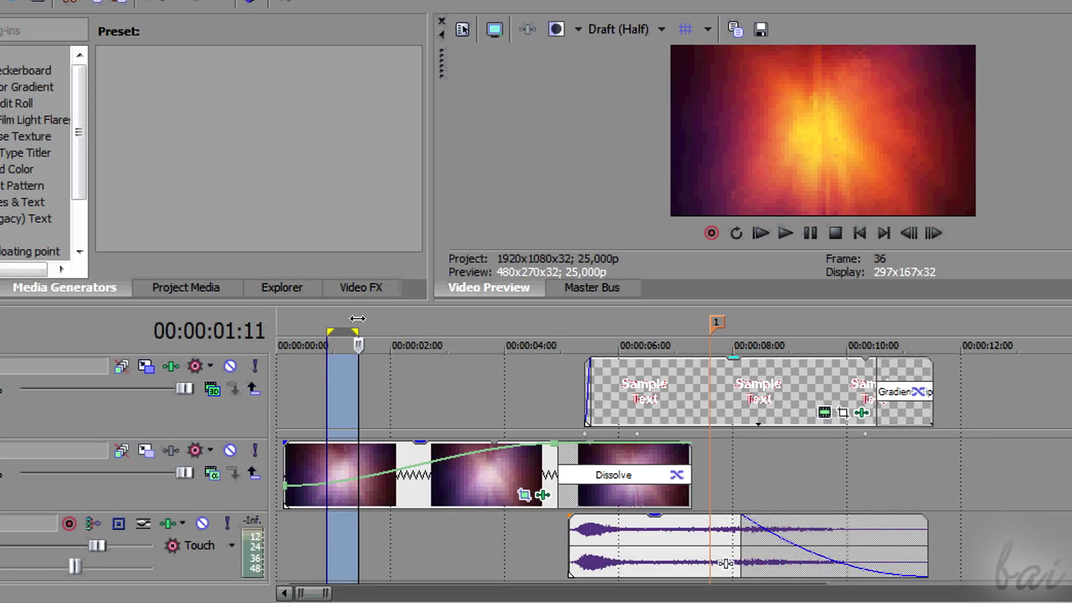
Mute the background video track and preview the sample title animation around 00:00:08:16.
{"action": "left_click_drag", "start_coordinate": [357, 318], "coordinate": [563, 324]}
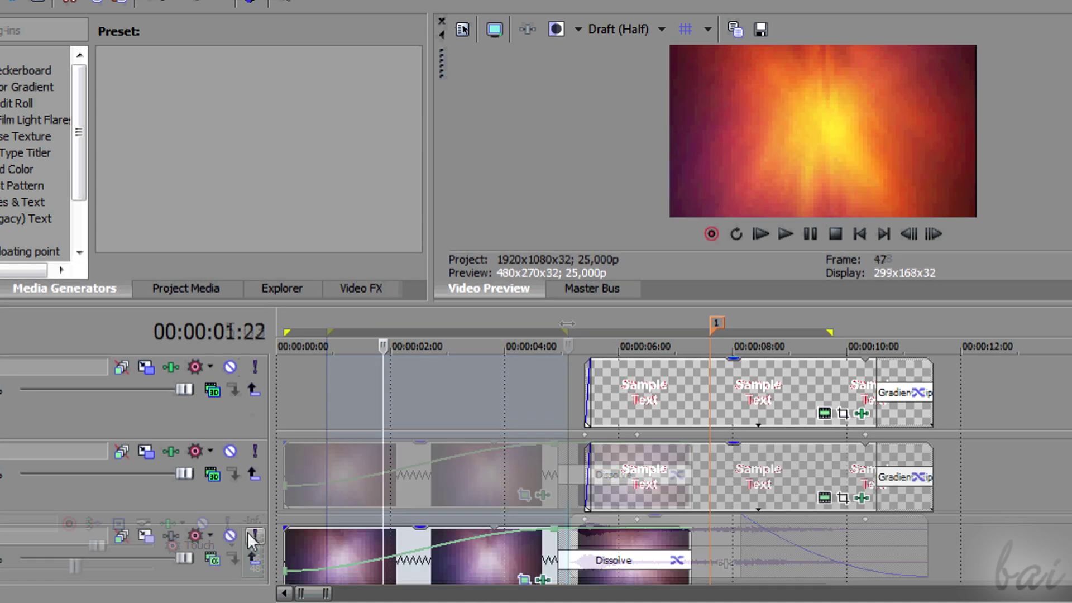
{"action": "left_click", "coordinate": [231, 536]}
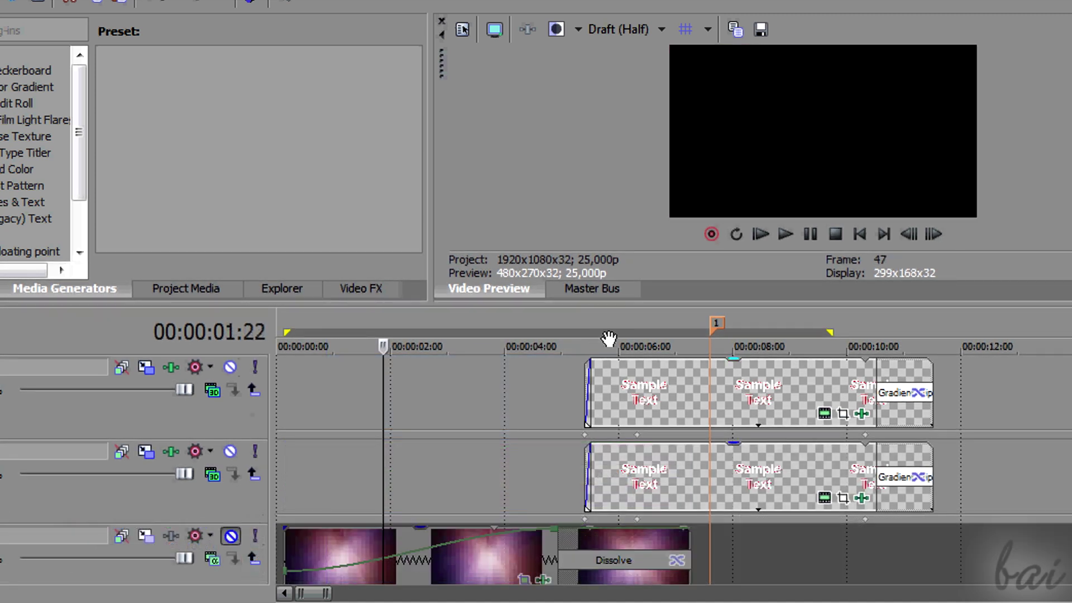
{"action": "left_click", "coordinate": [768, 327]}
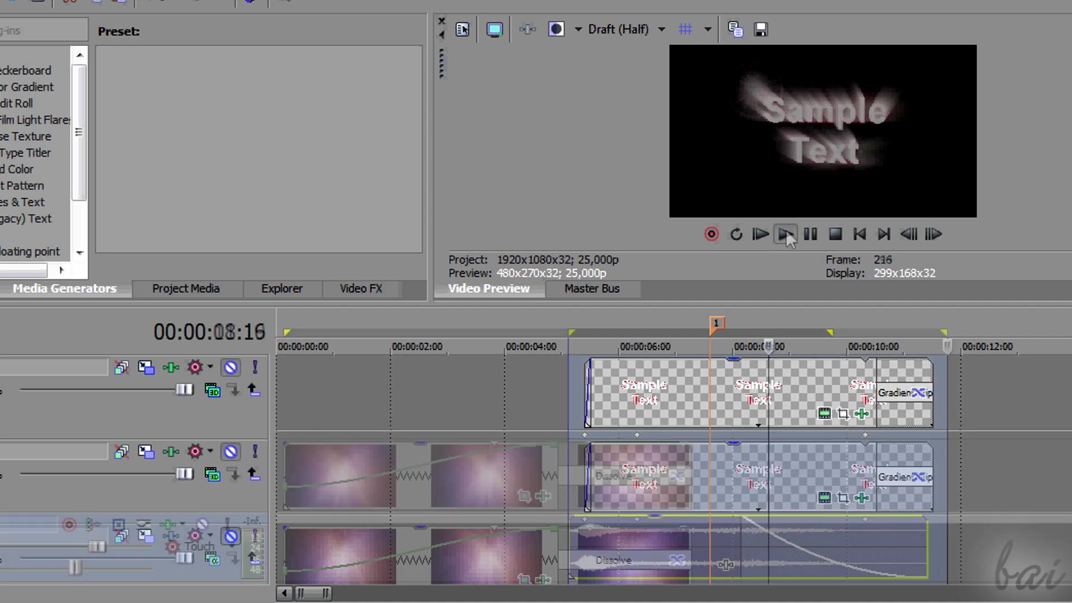
{"action": "left_click", "coordinate": [785, 234]}
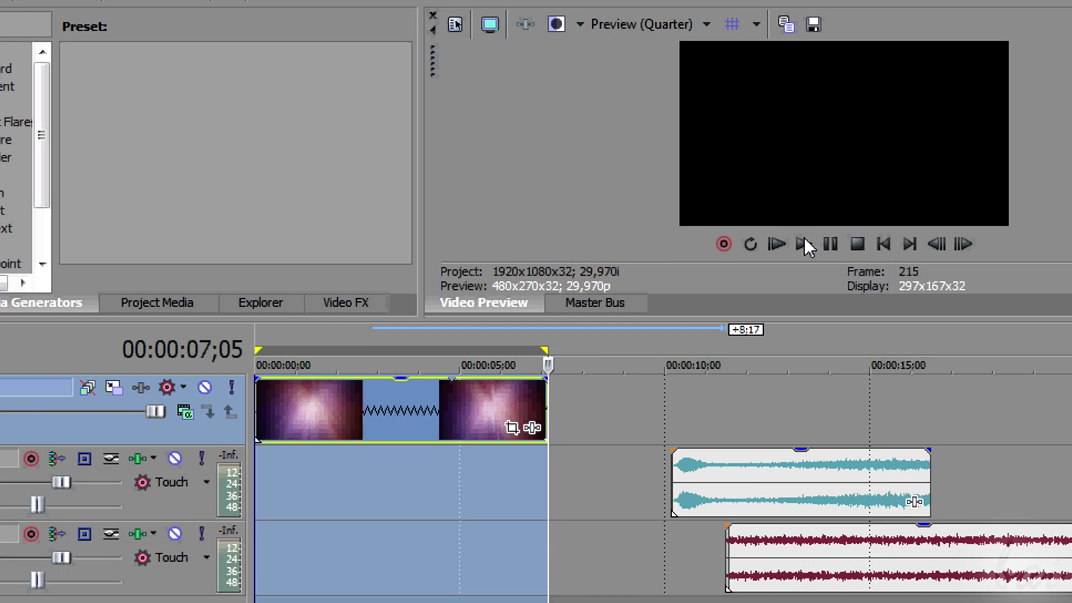
{"action": "left_click", "coordinate": [804, 239]}
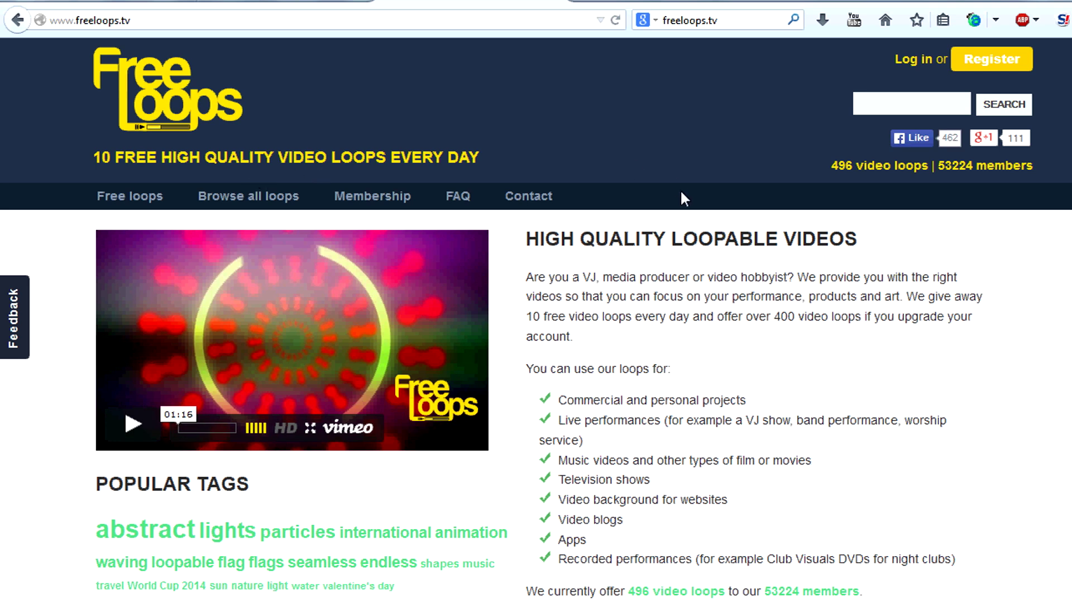
Switch to freeloops.tv in the browser and look through the day's free loops and the featured pro loops.
{"action": "scroll", "coordinate": [687, 175], "scroll_direction": "down", "scroll_amount": 12}
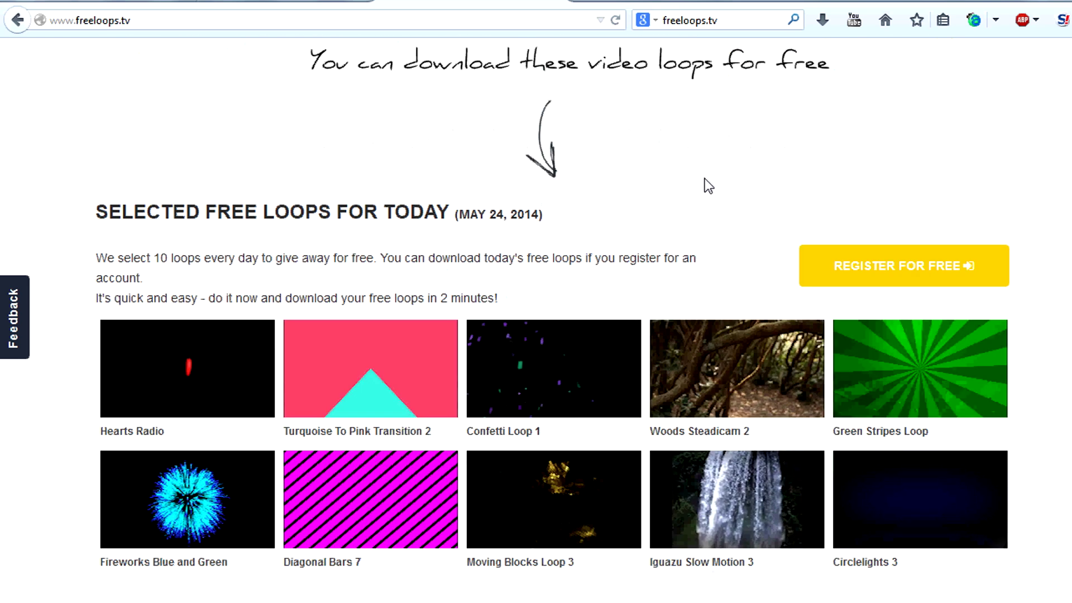
{"action": "scroll", "coordinate": [705, 179], "scroll_direction": "down", "scroll_amount": 3}
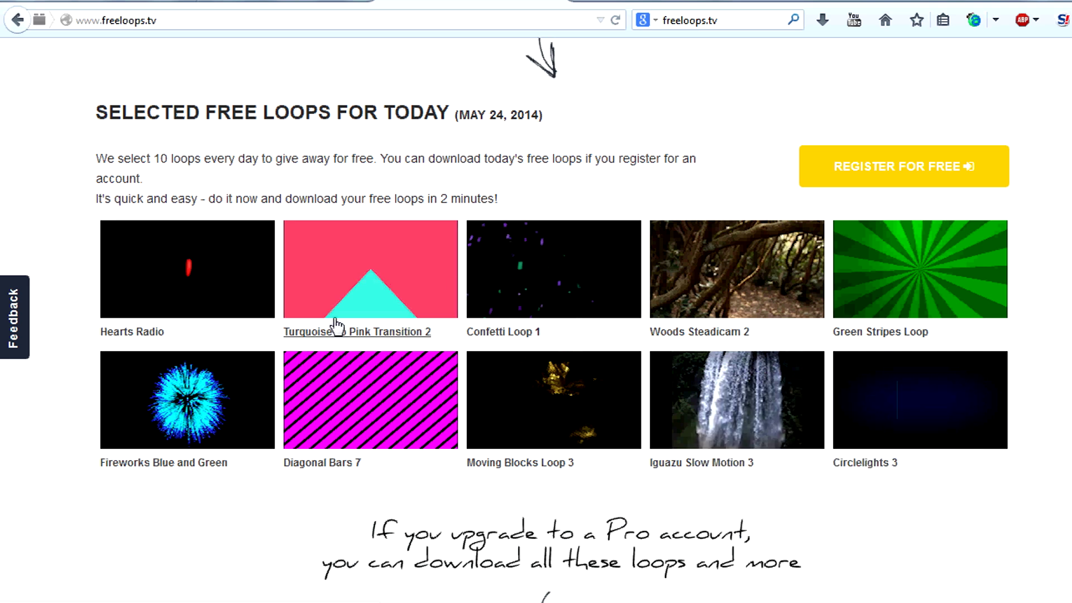
{"action": "scroll", "coordinate": [462, 161], "scroll_direction": "down", "scroll_amount": 15}
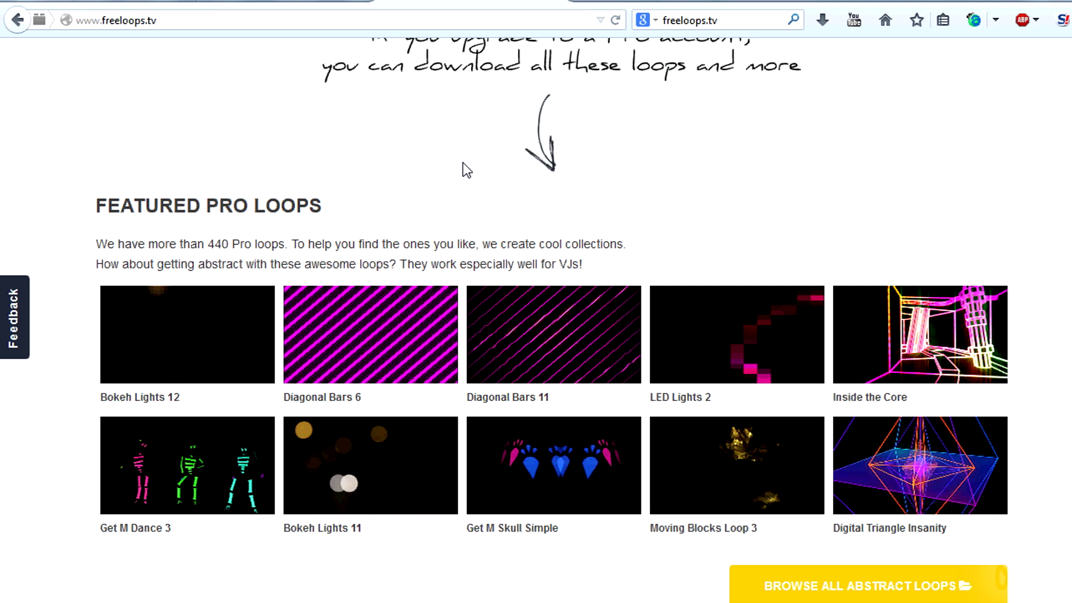
{"action": "scroll", "coordinate": [463, 162], "scroll_direction": "down", "scroll_amount": 3}
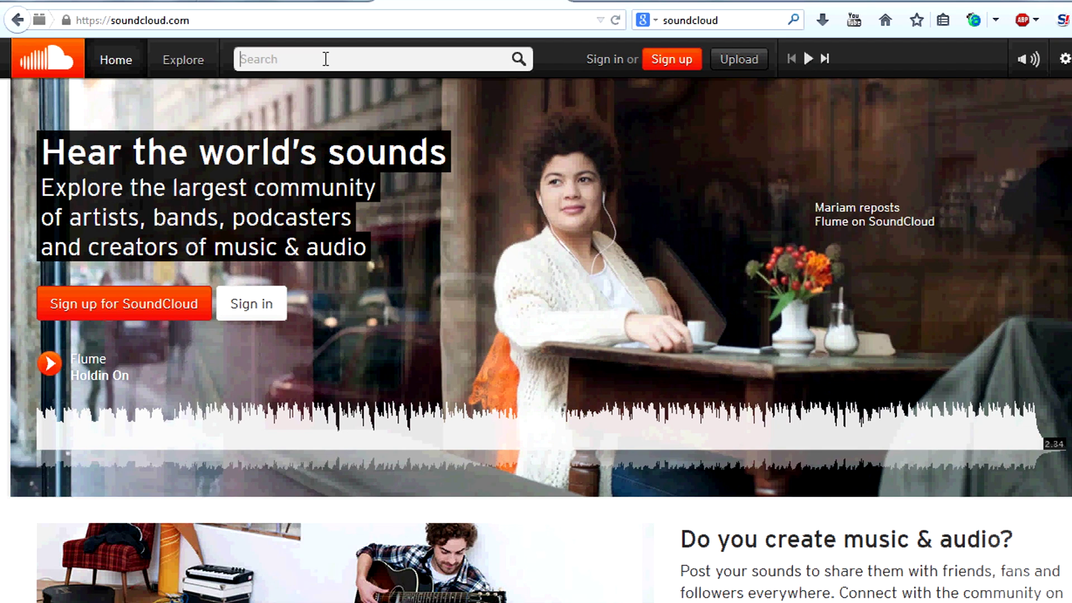
Search SoundCloud for "flame".
{"action": "type", "text": "flame"}
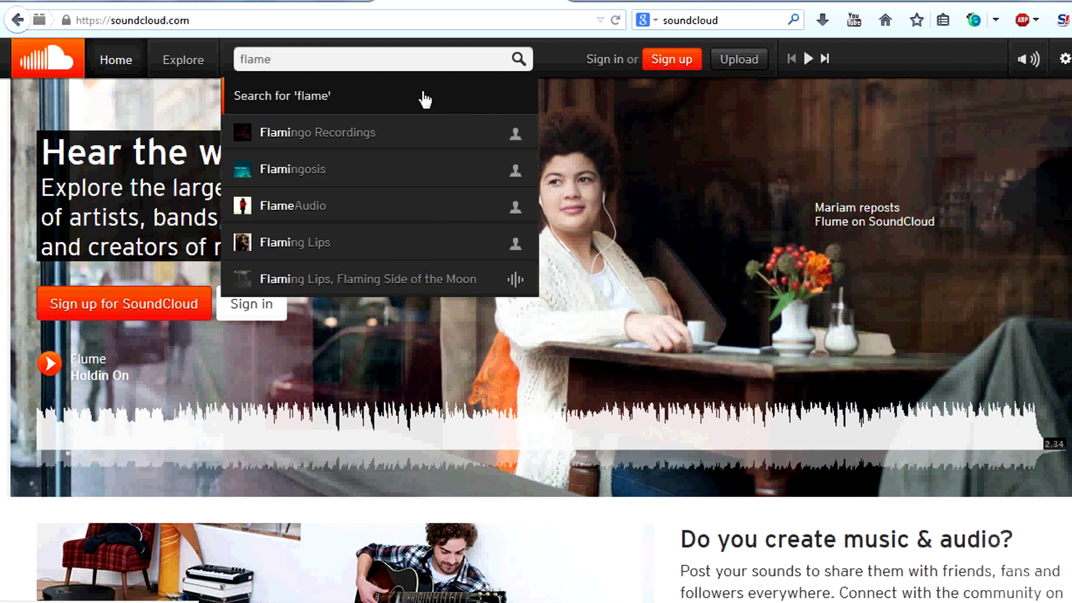
{"action": "left_click", "coordinate": [519, 61]}
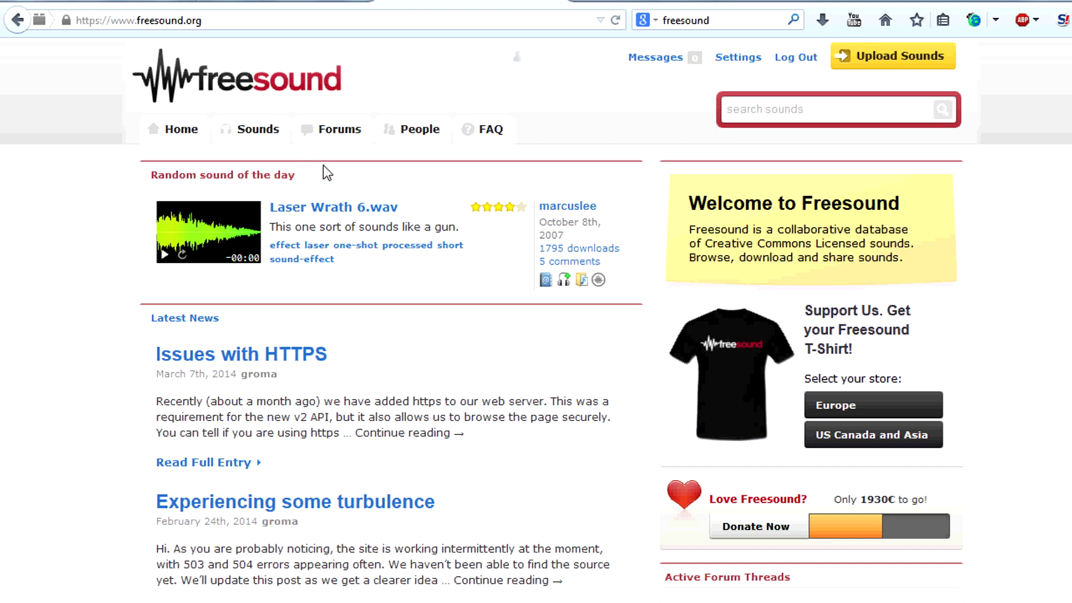
Look through the freesound.org home page, including its latest news and recently added sounds.
{"action": "scroll", "coordinate": [327, 171], "scroll_direction": "down", "scroll_amount": 3}
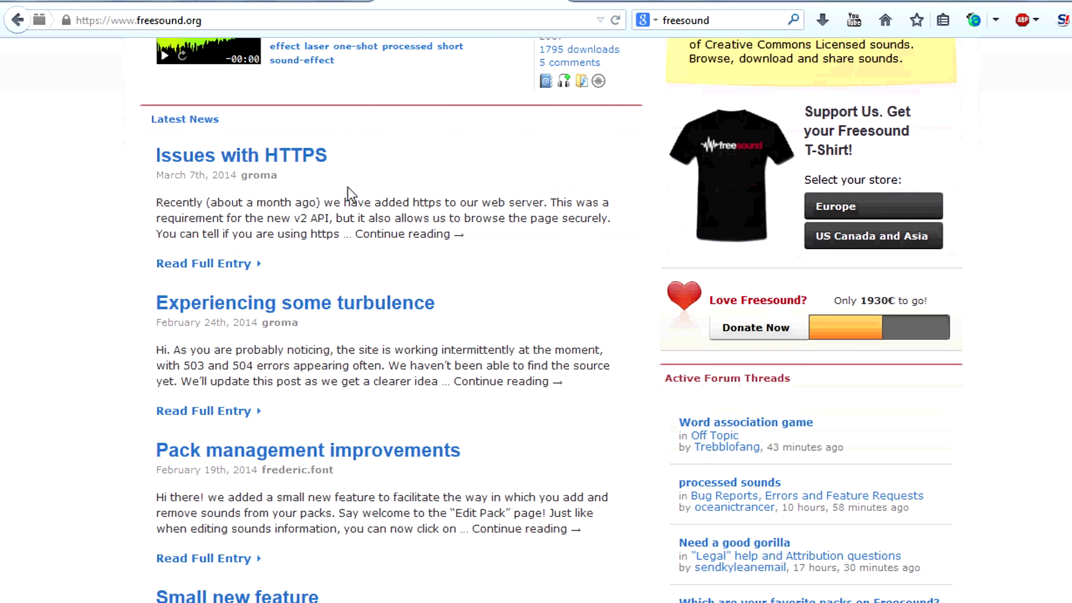
{"action": "scroll", "coordinate": [369, 198], "scroll_direction": "down", "scroll_amount": 5}
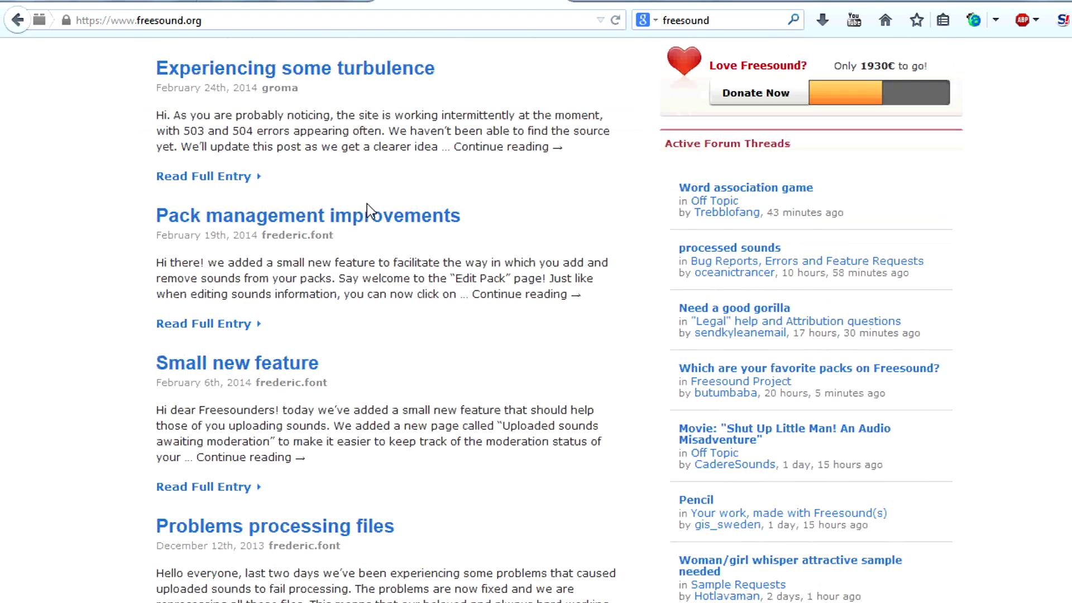
{"action": "scroll", "coordinate": [368, 203], "scroll_direction": "down", "scroll_amount": 7}
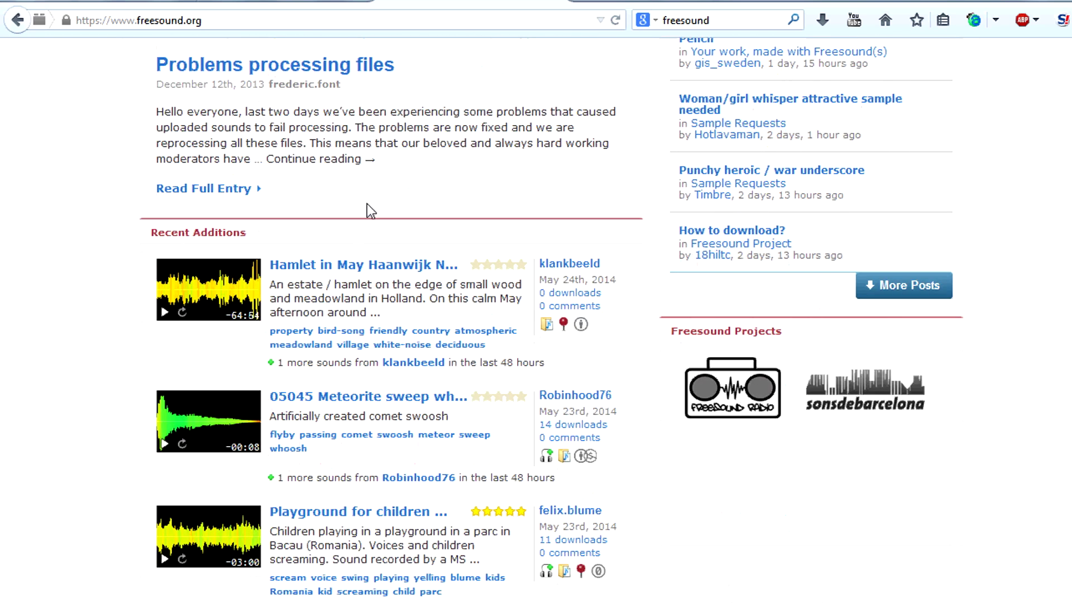
{"action": "scroll", "coordinate": [367, 203], "scroll_direction": "down", "scroll_amount": 3}
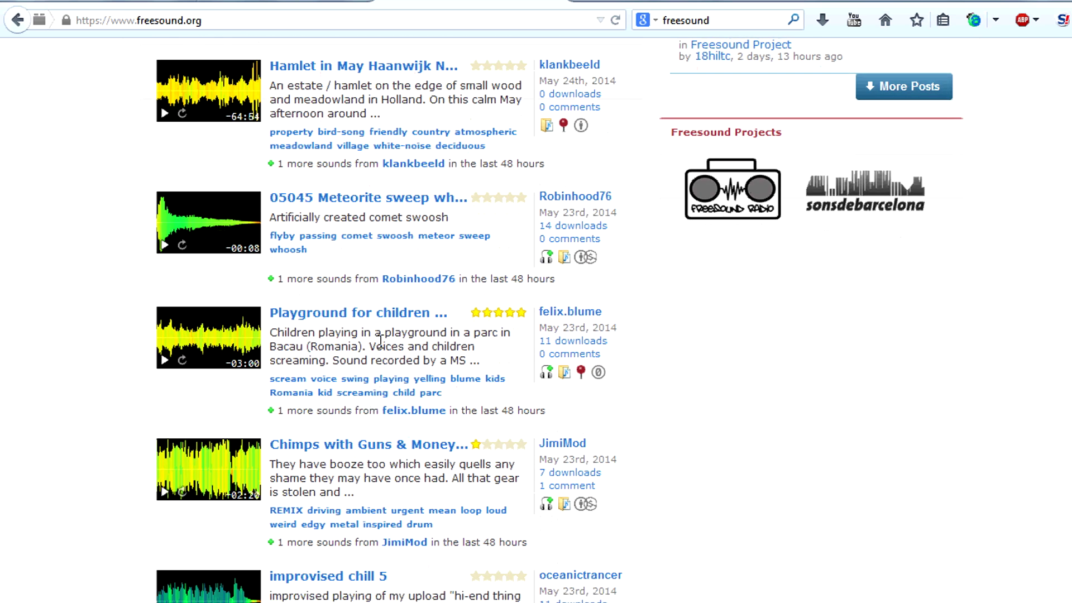
{"action": "scroll", "coordinate": [380, 340], "scroll_direction": "down", "scroll_amount": 5}
{"action": "scroll", "coordinate": [369, 358], "scroll_direction": "up", "scroll_amount": 15}
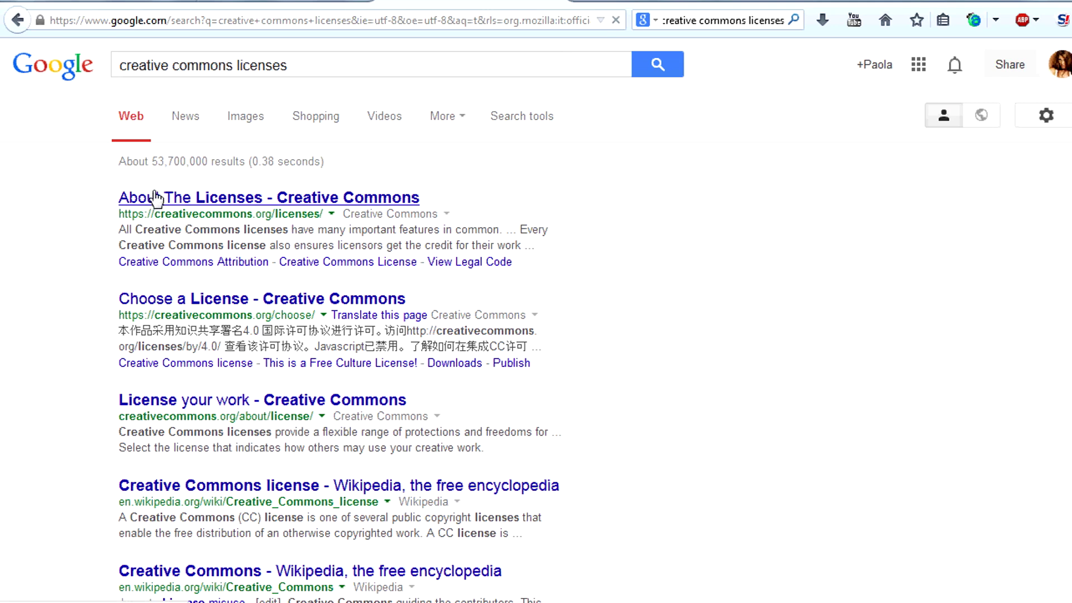
Open Creative Commons' About The Licenses page, review the licence descriptions and open the Attribution CC BY licence deed.
{"action": "left_click", "coordinate": [155, 197]}
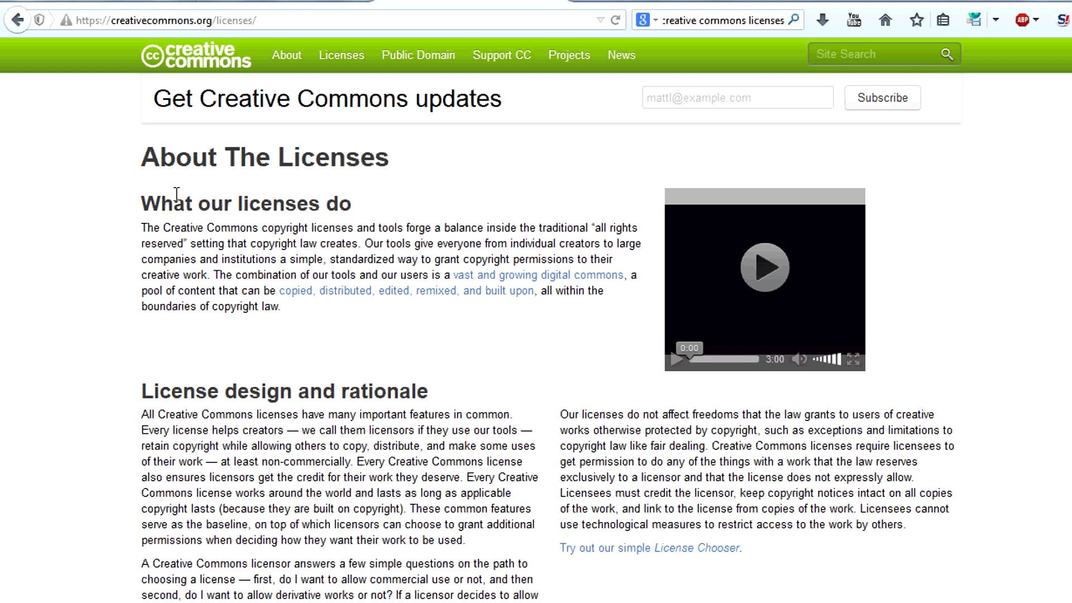
{"action": "scroll", "coordinate": [106, 334], "scroll_direction": "down", "scroll_amount": 17}
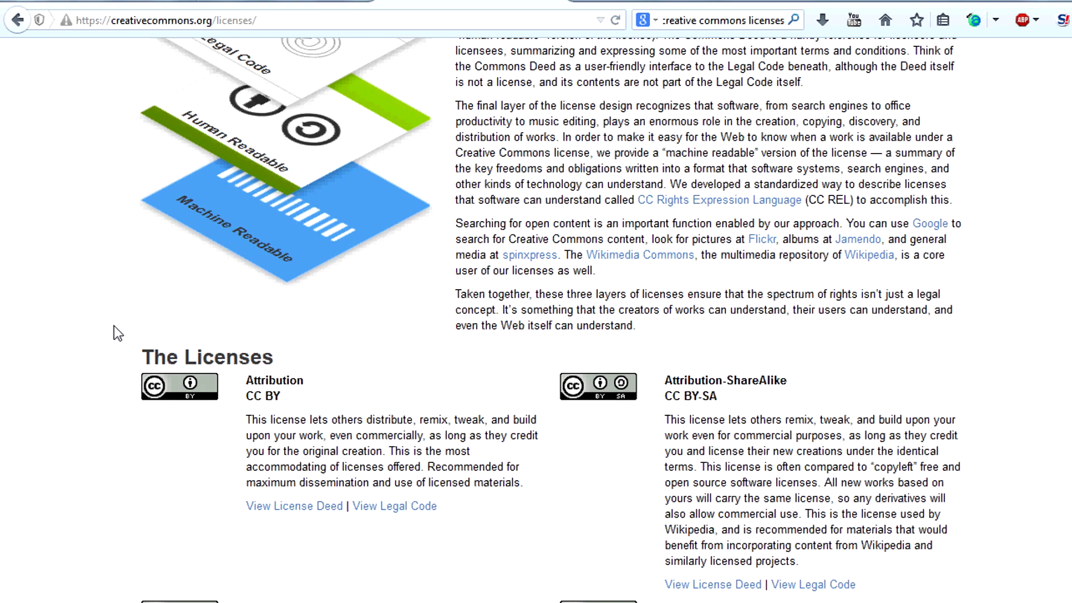
{"action": "scroll", "coordinate": [262, 220], "scroll_direction": "up", "scroll_amount": 15}
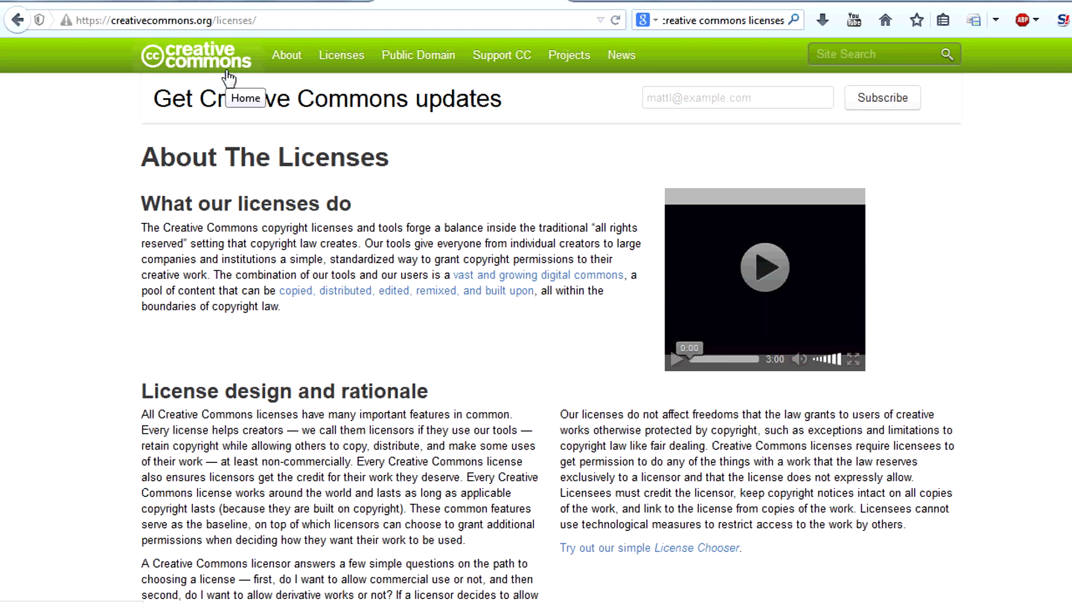
{"action": "scroll", "coordinate": [251, 143], "scroll_direction": "down", "scroll_amount": 14}
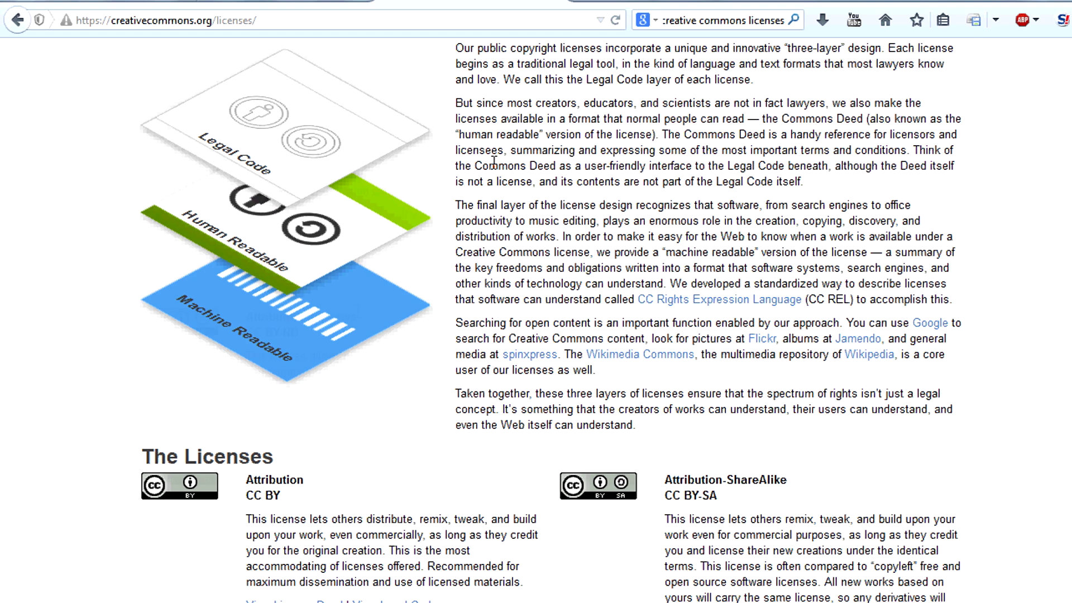
{"action": "scroll", "coordinate": [350, 304], "scroll_direction": "down", "scroll_amount": 5}
{"action": "left_click", "coordinate": [316, 356]}
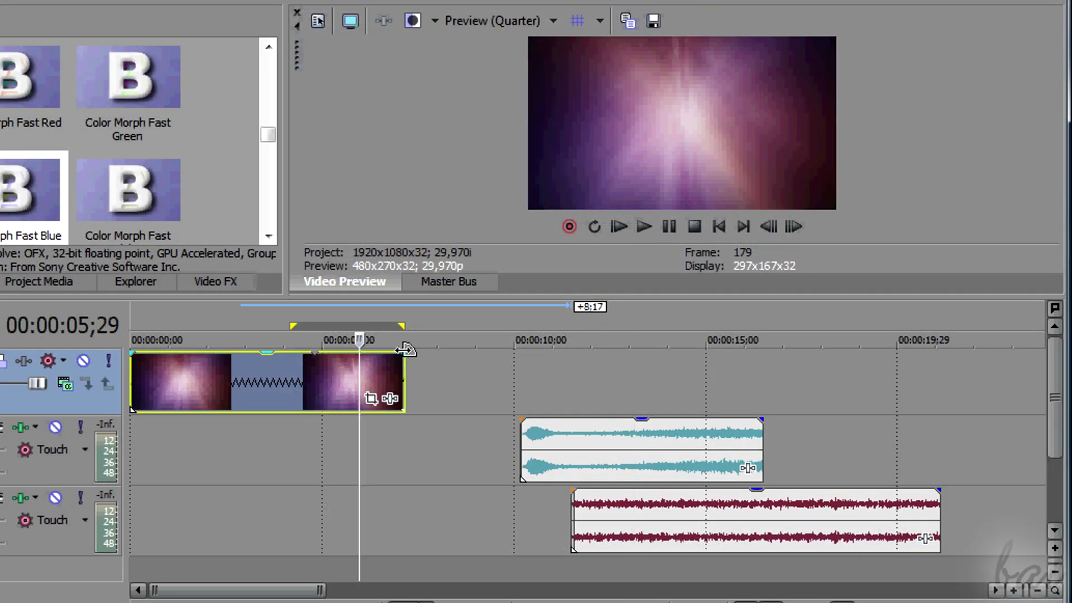
Switch to Vegas Pro, fade out the light-rays video event from about 5 seconds and insert a velocity envelope on it.
{"action": "left_click_drag", "start_coordinate": [405, 350], "coordinate": [405, 328]}
{"action": "left_click", "coordinate": [353, 386]}
{"action": "right_click", "coordinate": [230, 388]}
{"action": "mouse_move", "coordinate": [386, 461]}
{"action": "left_click", "coordinate": [555, 462]}
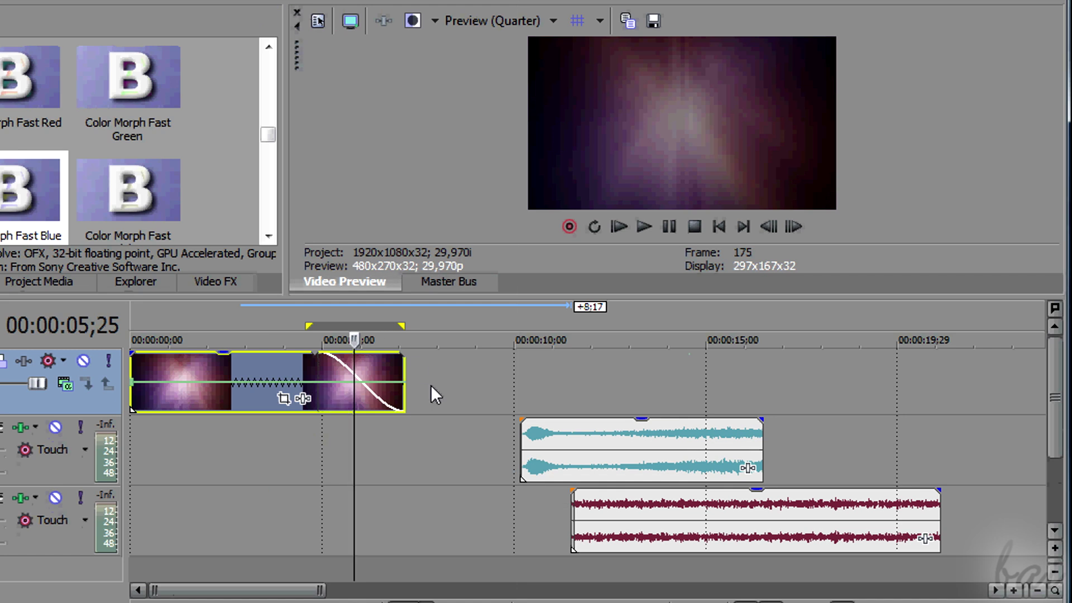
Add a point to the video event's velocity envelope at 00:00:04;27 and raise it to the event's upper edge.
{"action": "scroll", "coordinate": [335, 399], "scroll_direction": "up", "scroll_amount": 2}
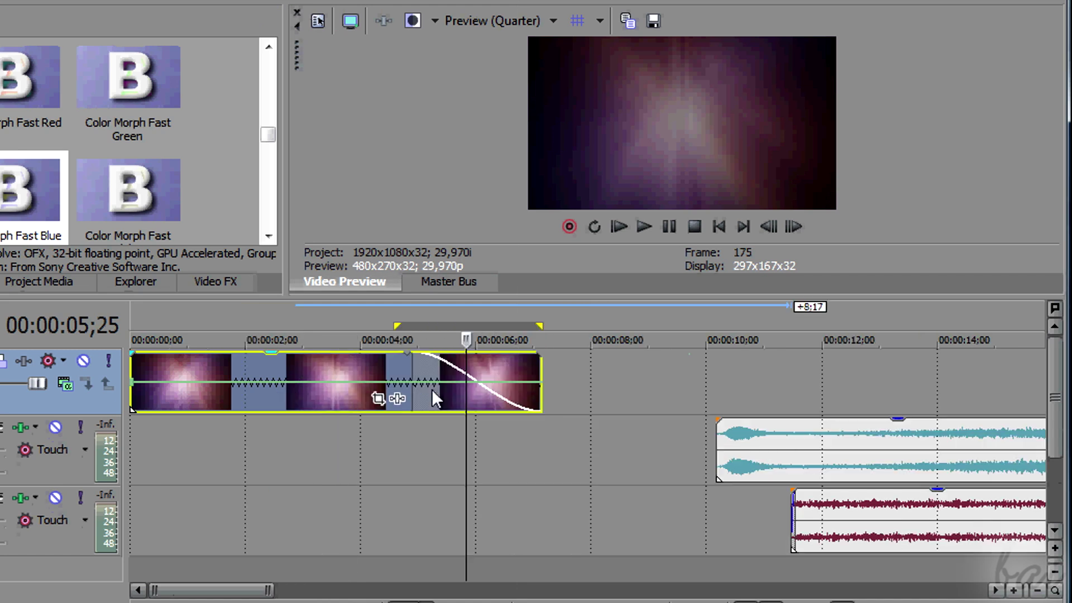
{"action": "left_click", "coordinate": [411, 316]}
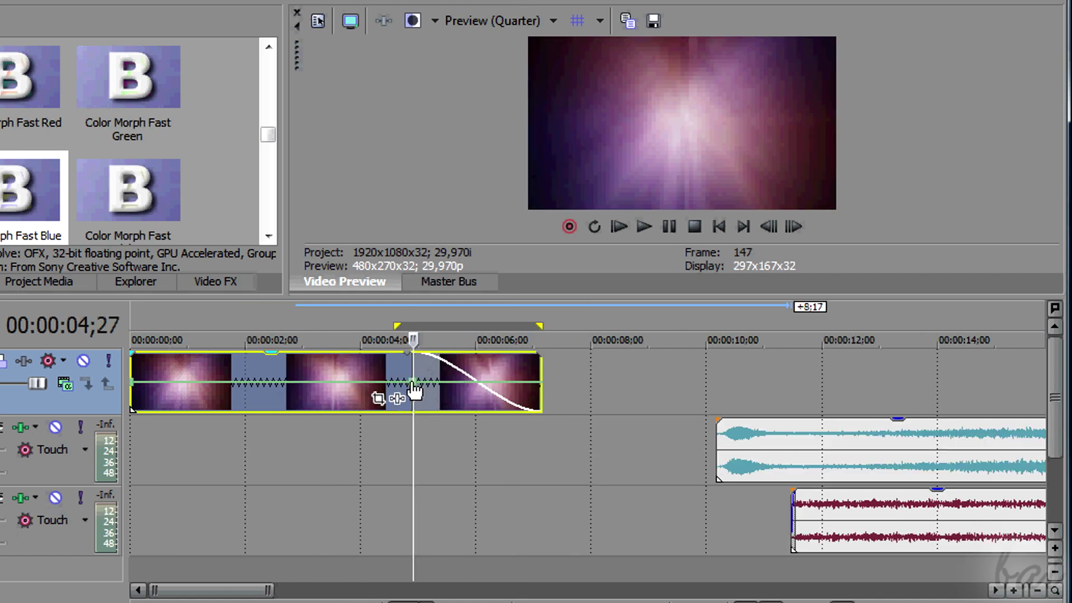
{"action": "left_click_drag", "start_coordinate": [413, 382], "coordinate": [417, 359]}
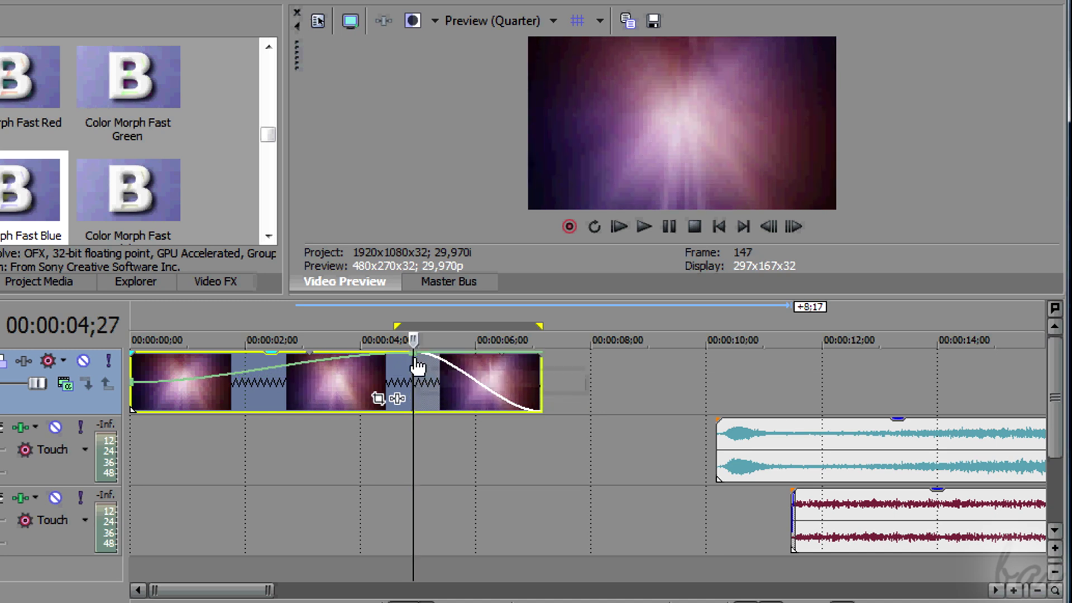
Move the maroon audio event to the start of the timeline and play the project.
{"action": "left_click_drag", "start_coordinate": [845, 504], "coordinate": [319, 515]}
{"action": "left_click", "coordinate": [643, 226]}
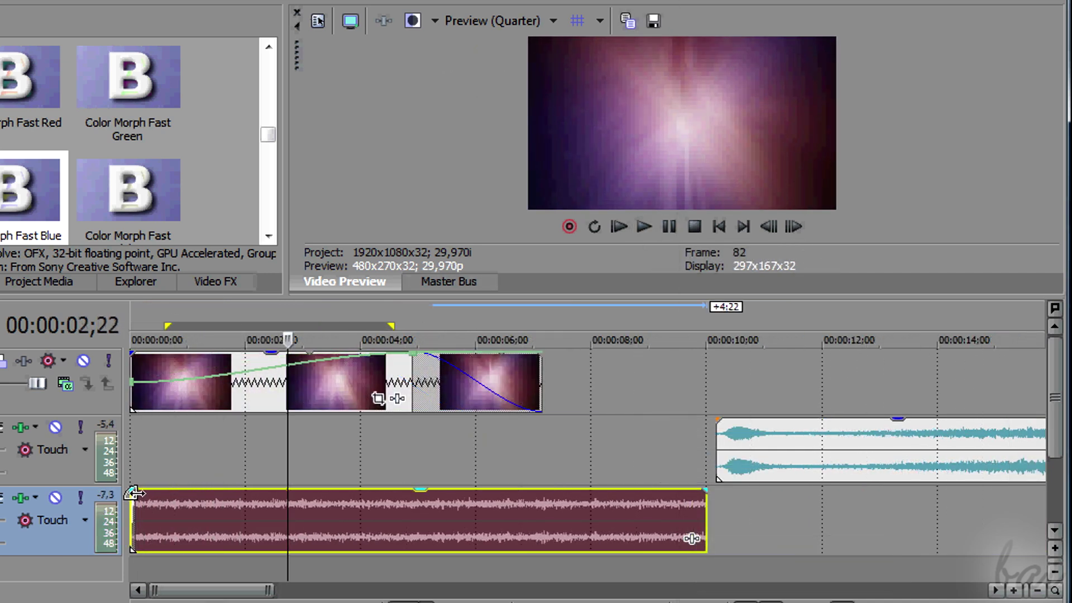
Give the maroon audio event a fade-in of about 5.5 seconds and a fade-out of 00:00:04;18, and preview the result.
{"action": "left_click_drag", "start_coordinate": [133, 490], "coordinate": [446, 491]}
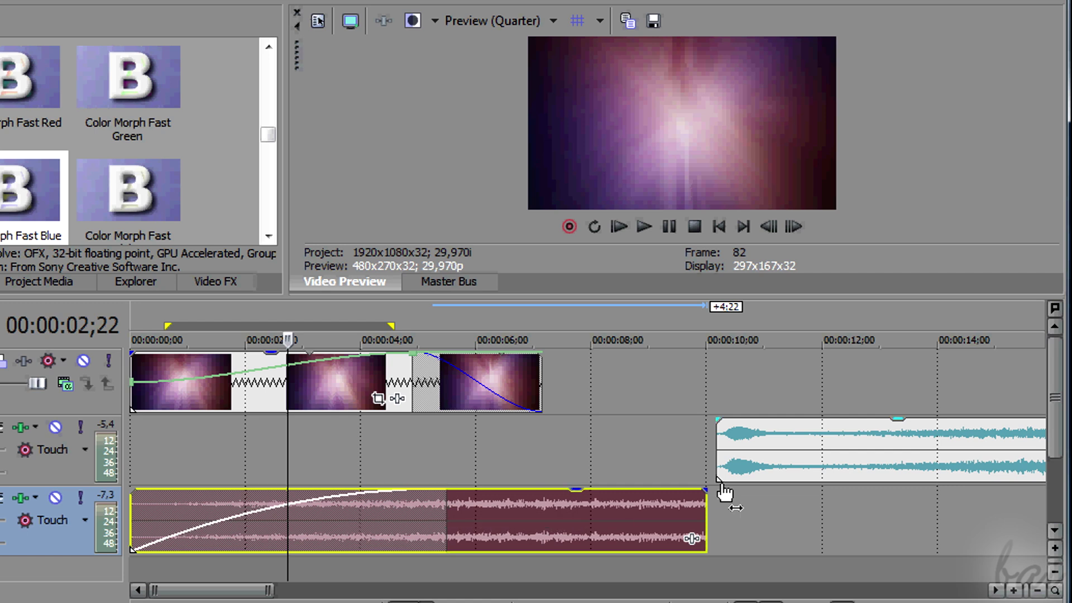
{"action": "left_click_drag", "start_coordinate": [708, 487], "coordinate": [446, 479]}
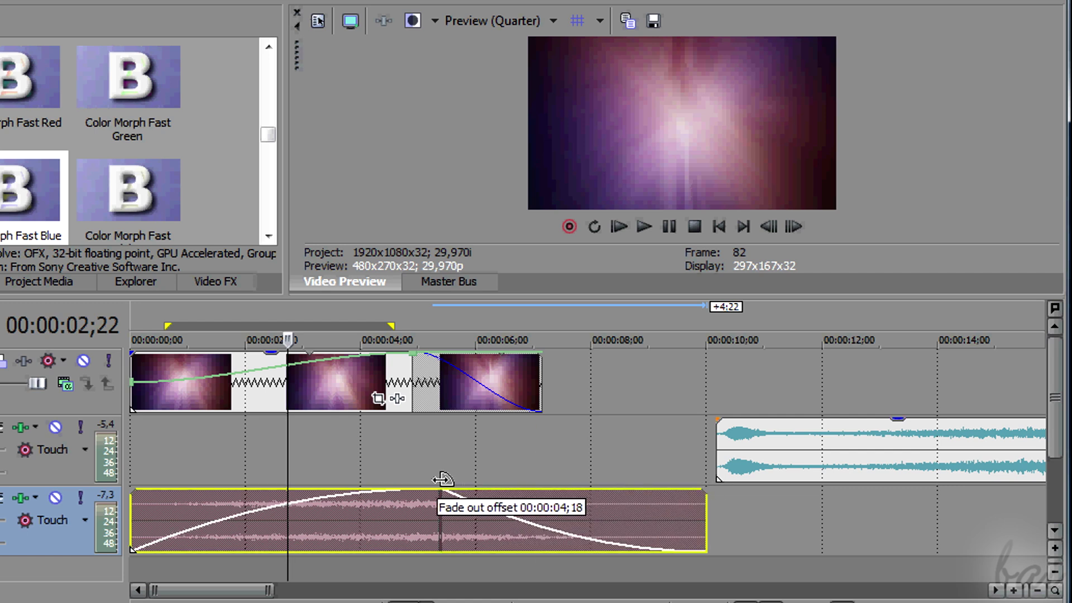
{"action": "left_click_drag", "start_coordinate": [445, 479], "coordinate": [440, 479]}
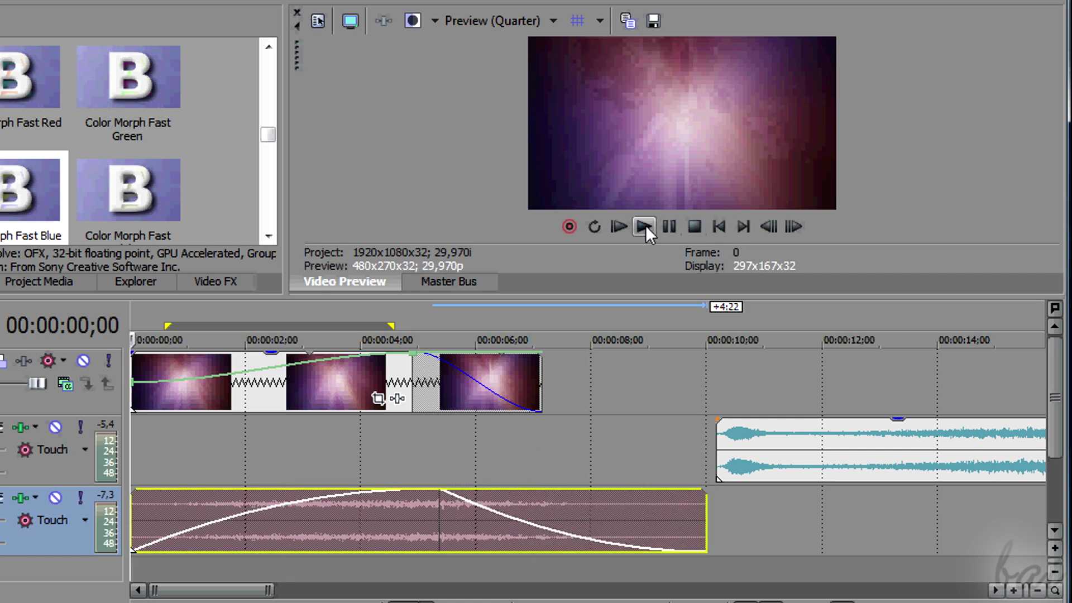
{"action": "left_click", "coordinate": [644, 226]}
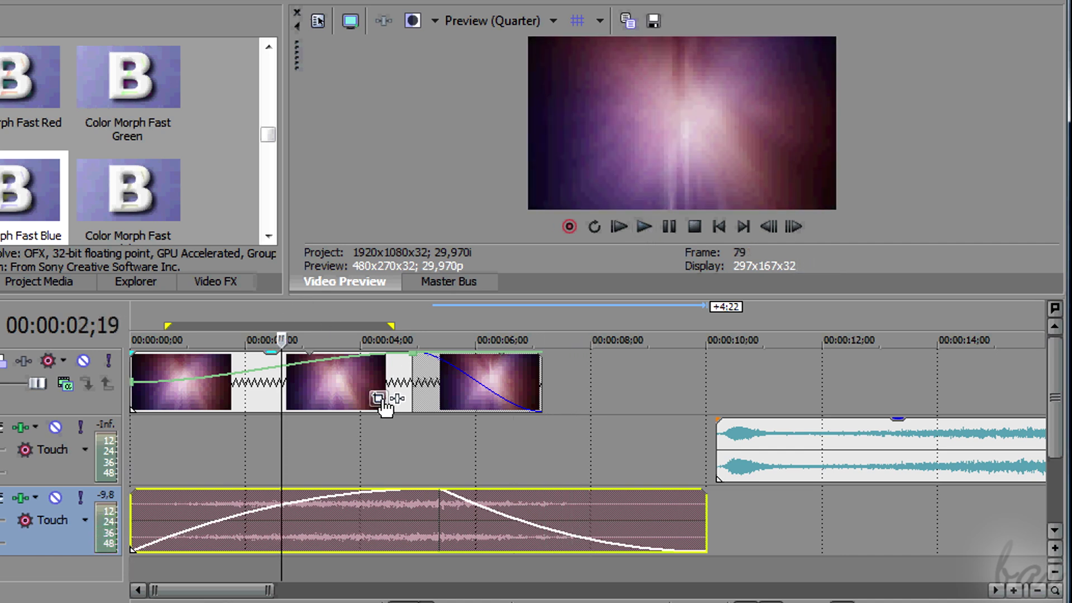
Zoom the light-rays event's Pan/Crop frame in to about 741,7 × 417,2 at about 5 seconds and preview the zoom on the timeline.
{"action": "left_click", "coordinate": [379, 398]}
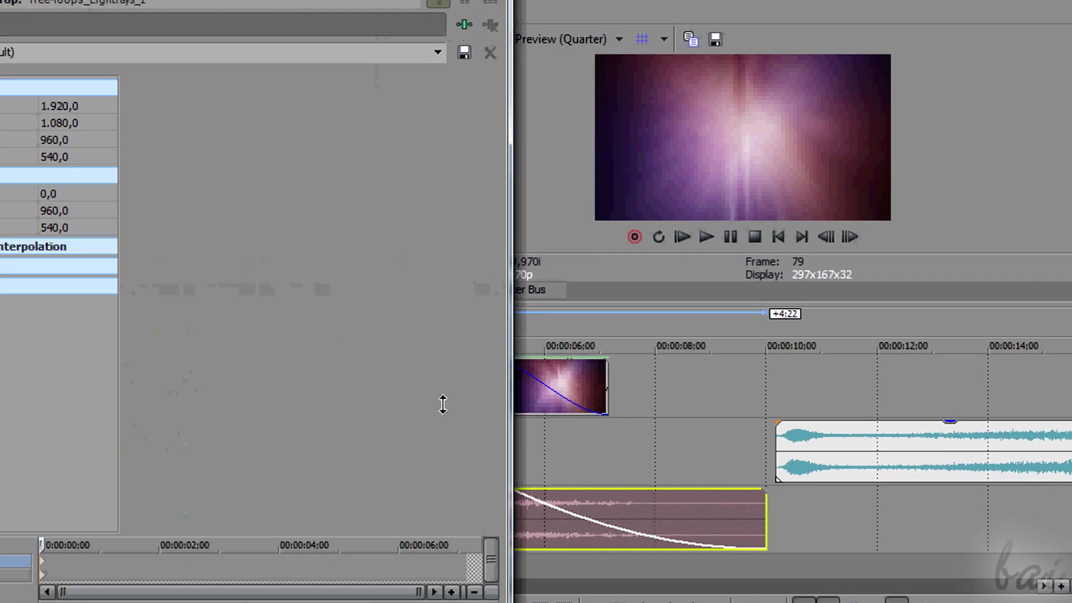
{"action": "left_click", "coordinate": [427, 553]}
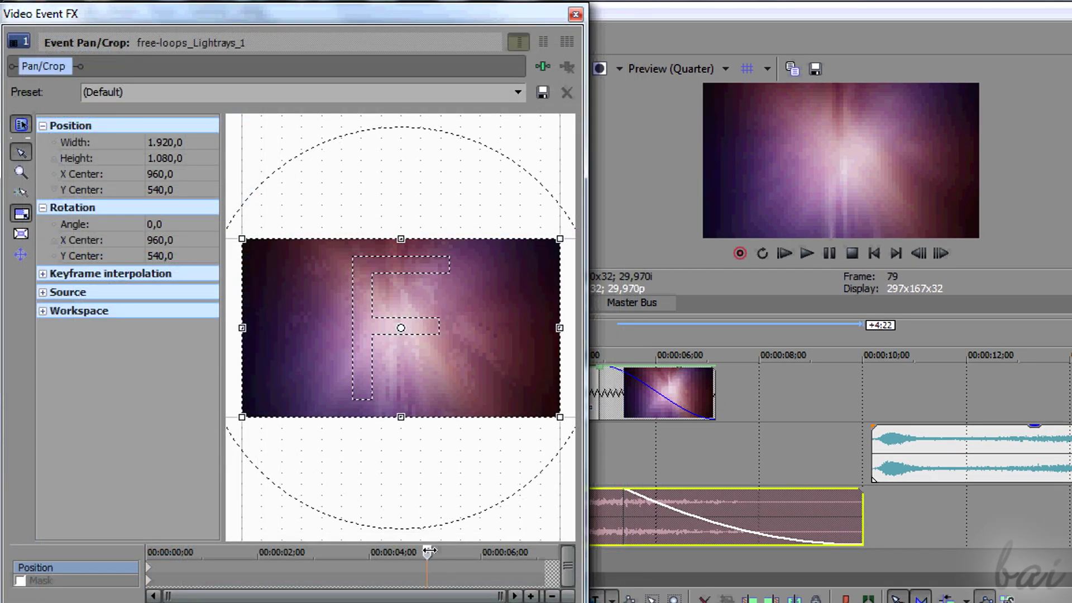
{"action": "left_click_drag", "start_coordinate": [387, 239], "coordinate": [388, 255]}
{"action": "left_click_drag", "start_coordinate": [394, 411], "coordinate": [411, 328]}
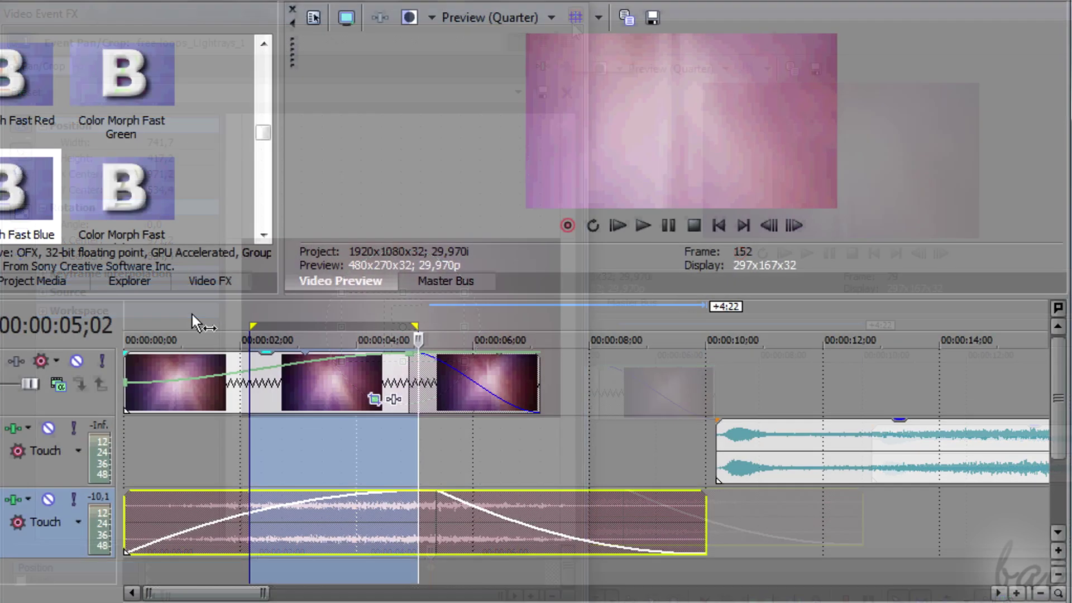
{"action": "left_click", "coordinate": [192, 314]}
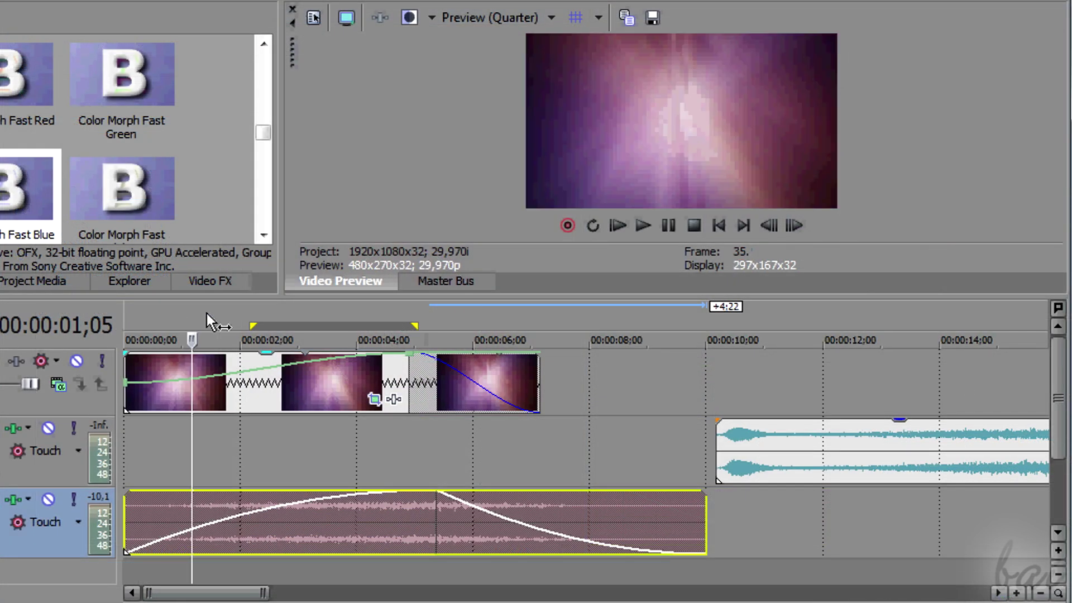
{"action": "left_click", "coordinate": [375, 320]}
{"action": "left_click", "coordinate": [166, 312]}
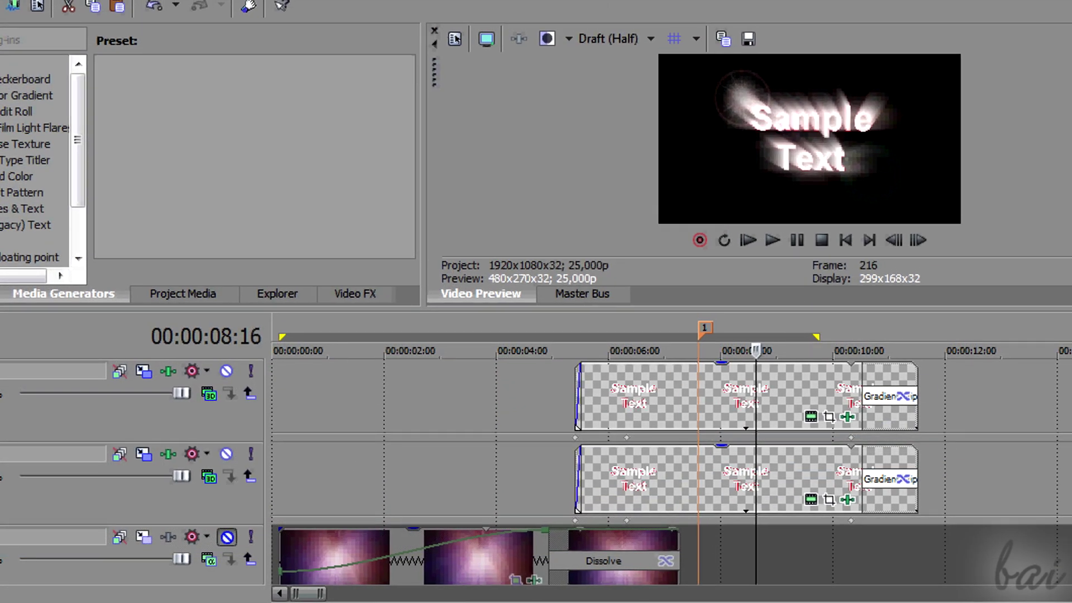
Copy the Sample Text event on the uppermost track and paste it on the same track at 00:00:12:20.
{"action": "scroll", "coordinate": [370, 449], "scroll_direction": "right", "scroll_amount": 8}
{"action": "scroll", "coordinate": [671, 452], "scroll_direction": "right", "scroll_amount": 8}
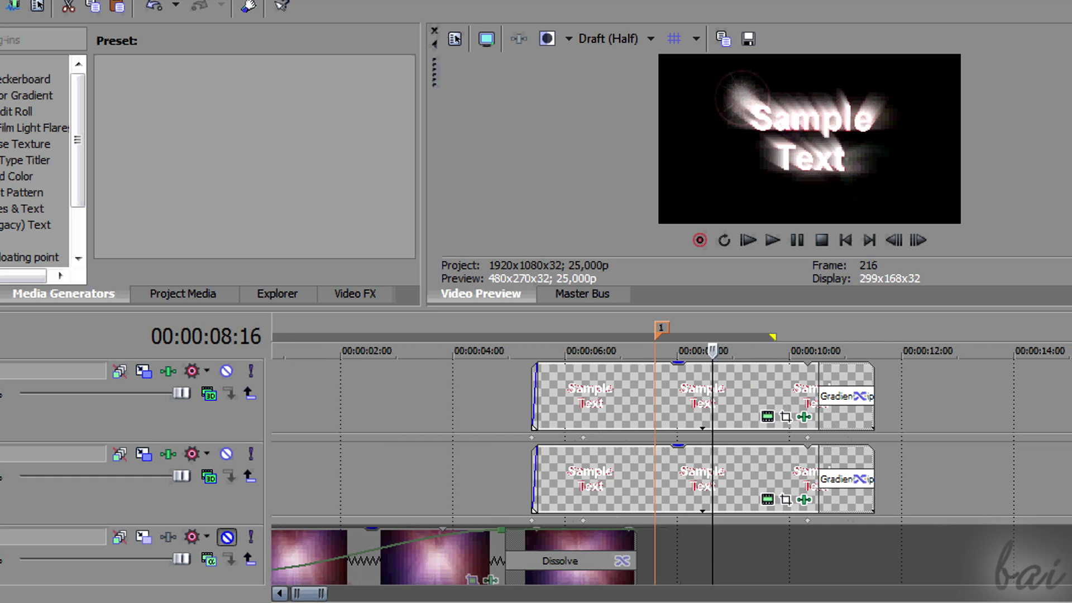
{"action": "scroll", "coordinate": [366, 440], "scroll_direction": "right", "scroll_amount": 2}
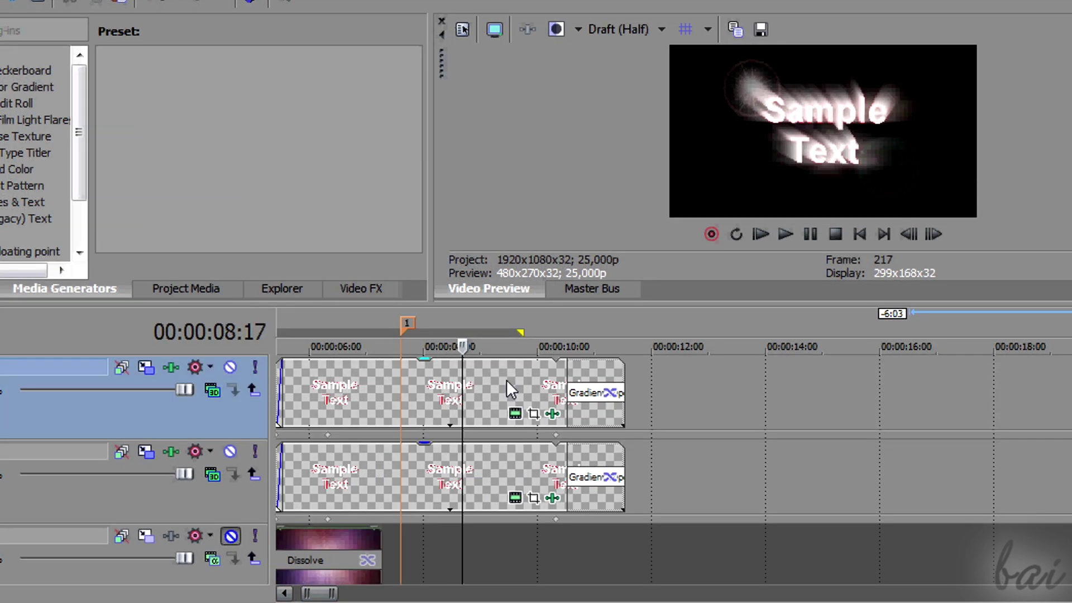
{"action": "right_click", "coordinate": [507, 379]}
{"action": "left_click", "coordinate": [580, 239]}
{"action": "left_click", "coordinate": [686, 391]}
{"action": "right_click", "coordinate": [695, 383]}
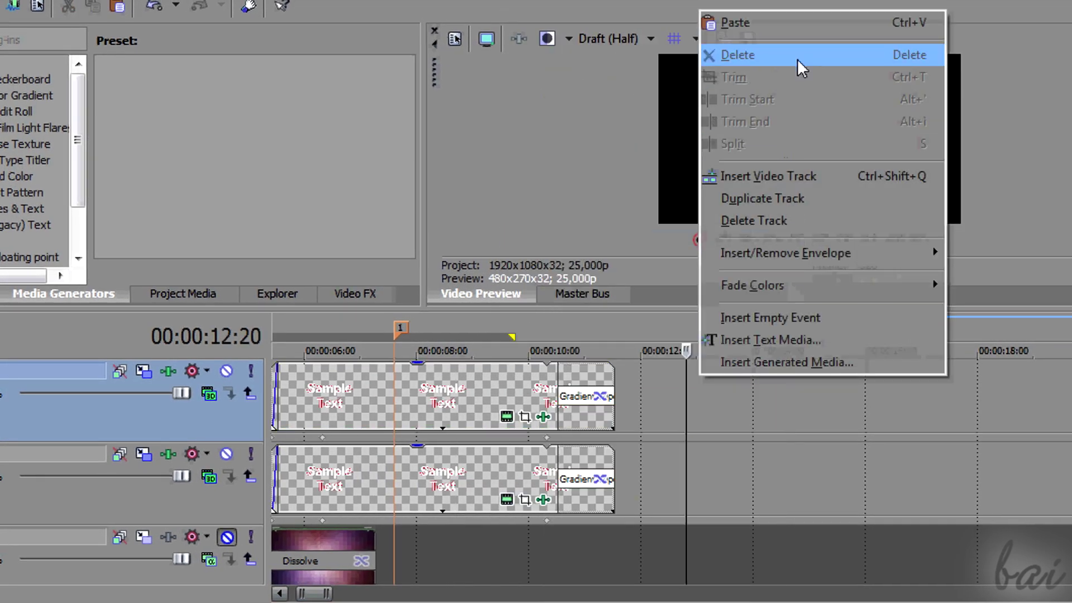
{"action": "left_click", "coordinate": [790, 23]}
{"action": "left_click", "coordinate": [682, 278]}
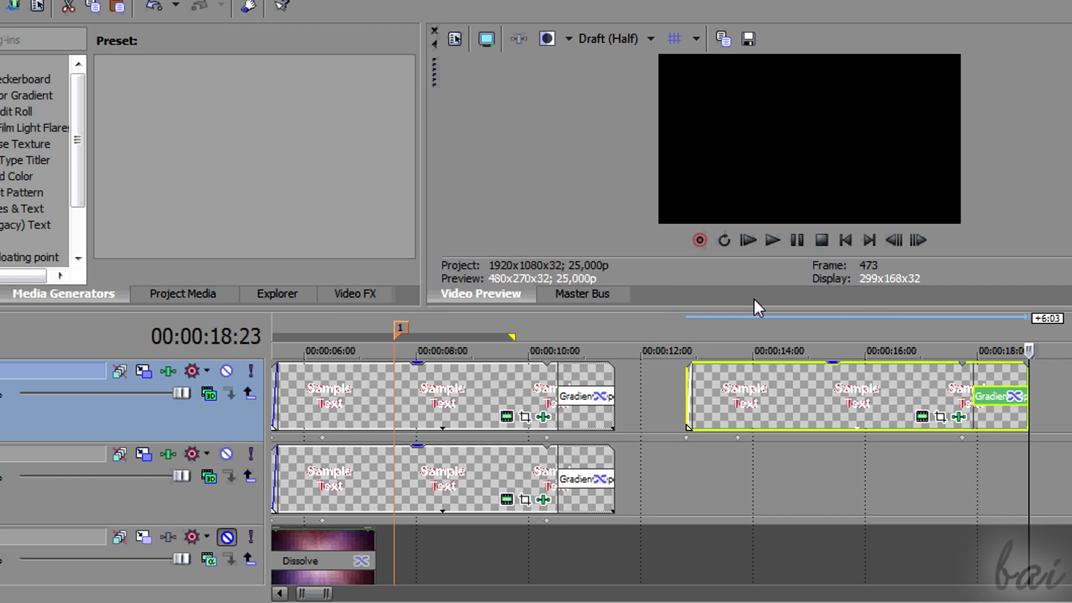
{"action": "left_click", "coordinate": [866, 321]}
{"action": "left_click", "coordinate": [924, 423]}
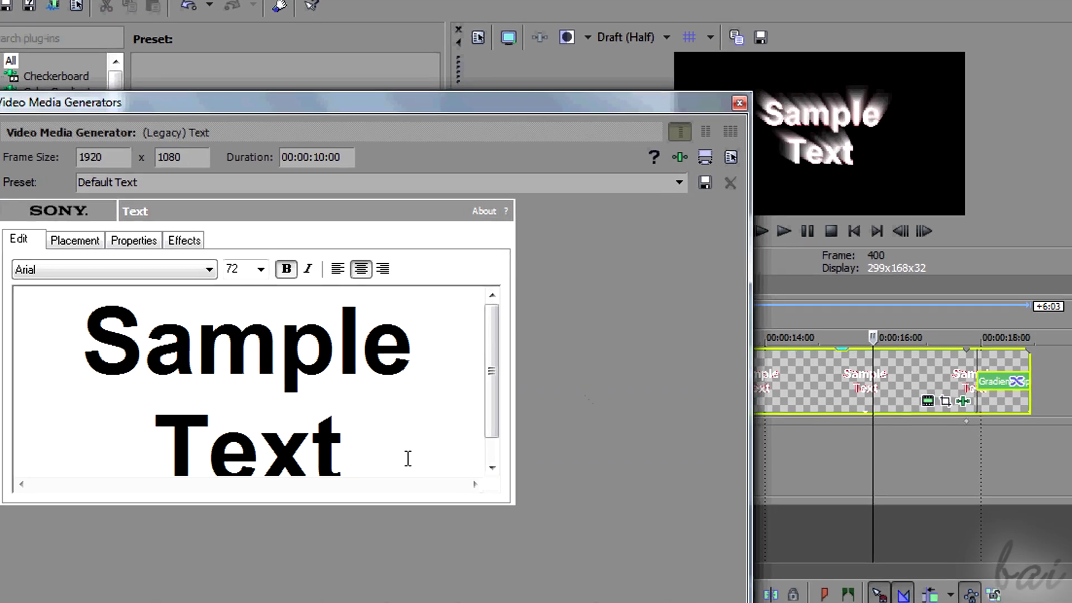
{"action": "key", "text": "ctrl+a"}
{"action": "type", "text": "www."}
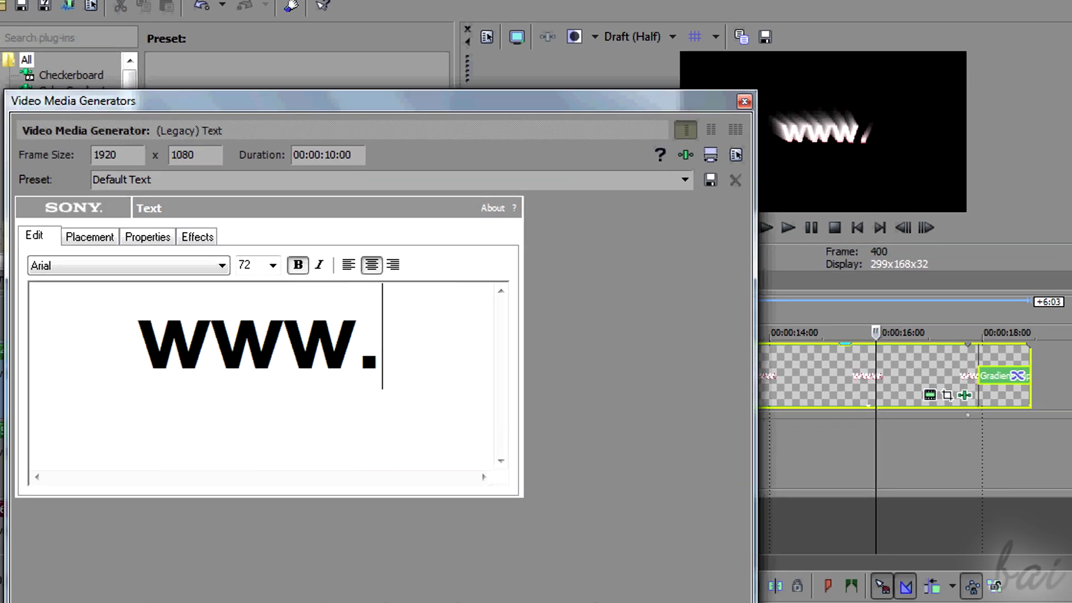
{"action": "left_click_drag", "start_coordinate": [438, 339], "coordinate": [219, 292]}
{"action": "left_click", "coordinate": [273, 265]}
{"action": "left_click", "coordinate": [261, 432]}
{"action": "left_click", "coordinate": [403, 316]}
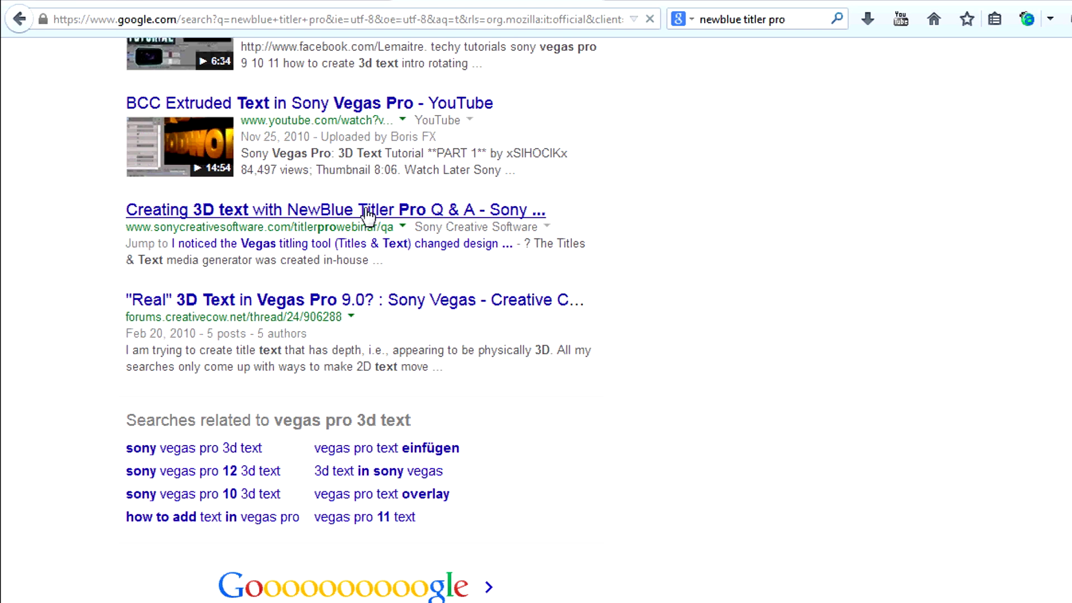
Switch to the browser and read through the NewBlue Titler Pro 3D text Q & A page and the Titler Pro 3 product page.
{"action": "left_click", "coordinate": [367, 212]}
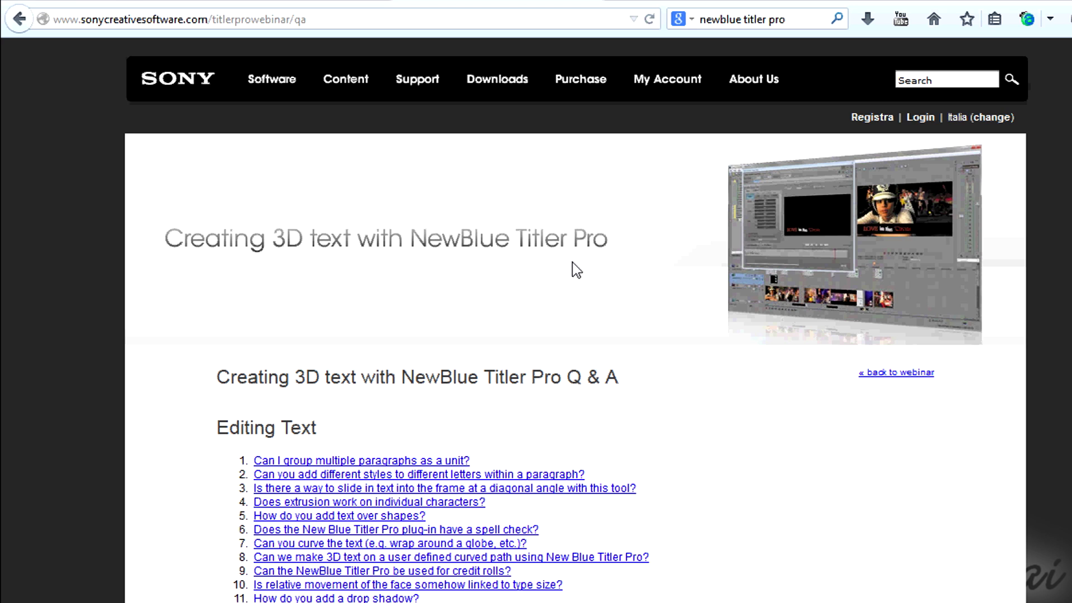
{"action": "scroll", "coordinate": [581, 272], "scroll_direction": "down", "scroll_amount": 6}
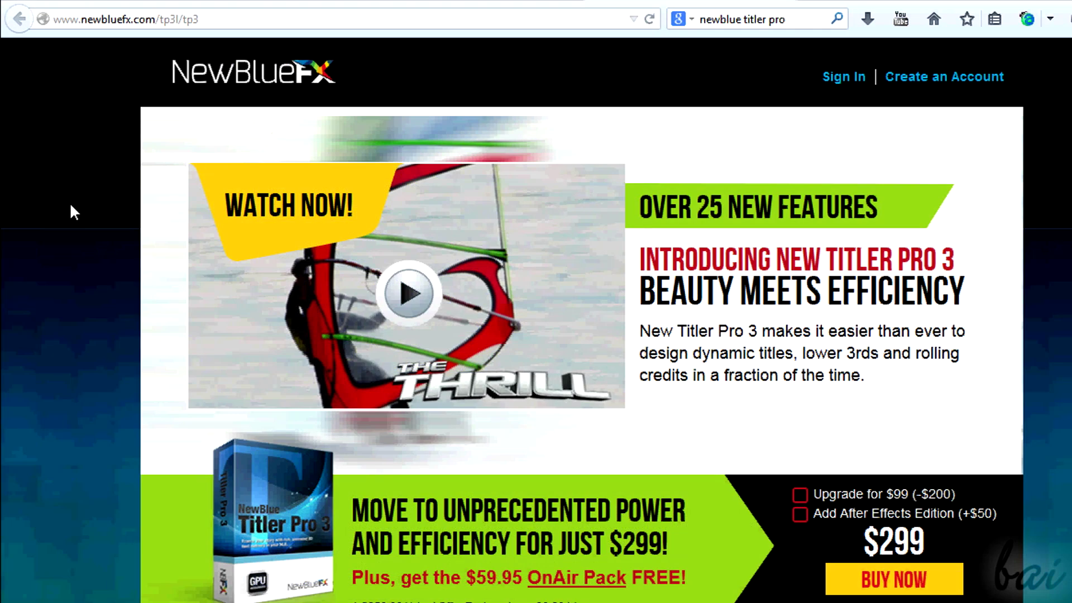
{"action": "scroll", "coordinate": [75, 206], "scroll_direction": "down", "scroll_amount": 3}
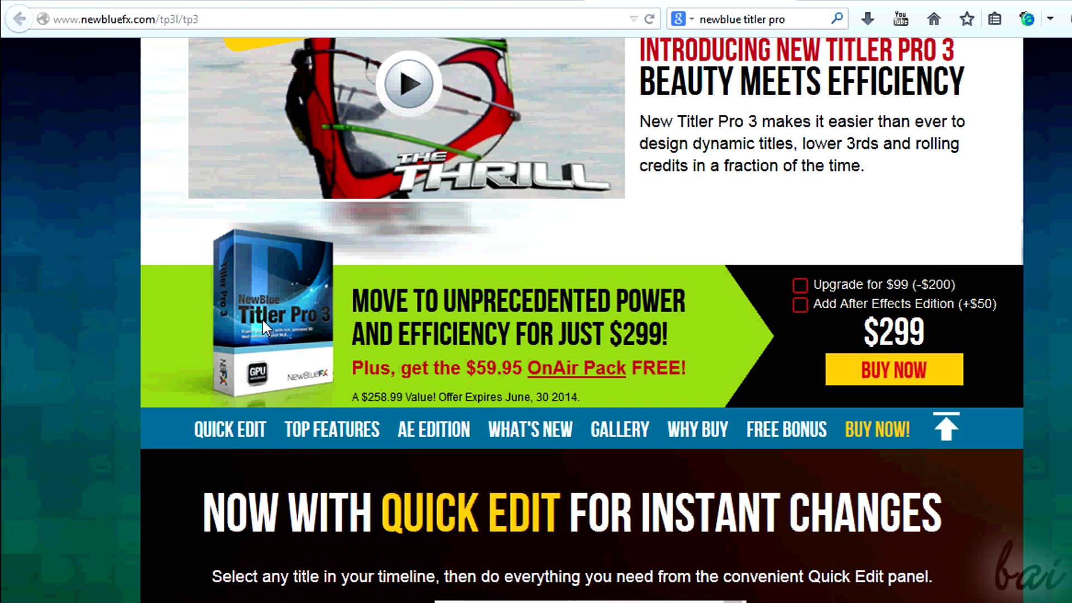
{"action": "scroll", "coordinate": [271, 315], "scroll_direction": "up", "scroll_amount": 2}
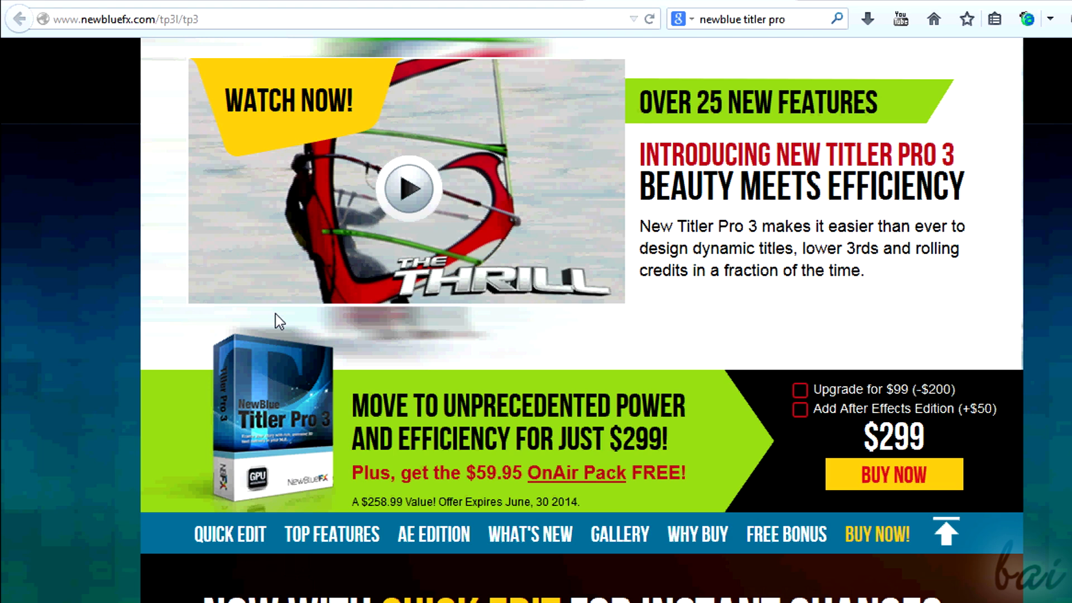
{"action": "scroll", "coordinate": [276, 312], "scroll_direction": "down", "scroll_amount": 3}
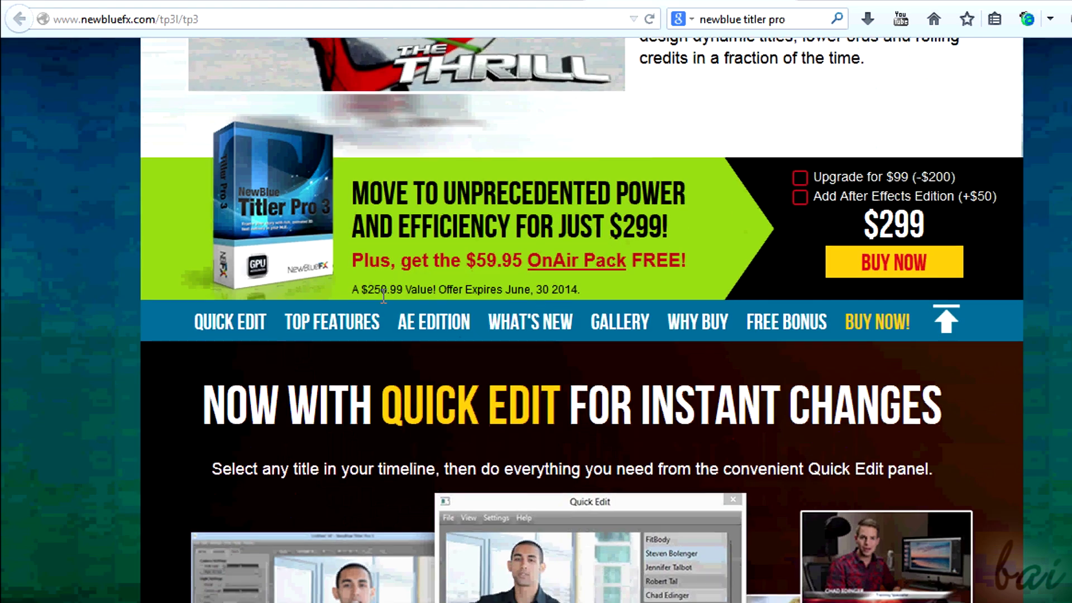
{"action": "scroll", "coordinate": [379, 301], "scroll_direction": "down", "scroll_amount": 3}
{"action": "scroll", "coordinate": [378, 299], "scroll_direction": "down", "scroll_amount": 5}
{"action": "scroll", "coordinate": [377, 299], "scroll_direction": "down", "scroll_amount": 4}
{"action": "scroll", "coordinate": [375, 301], "scroll_direction": "up", "scroll_amount": 3}
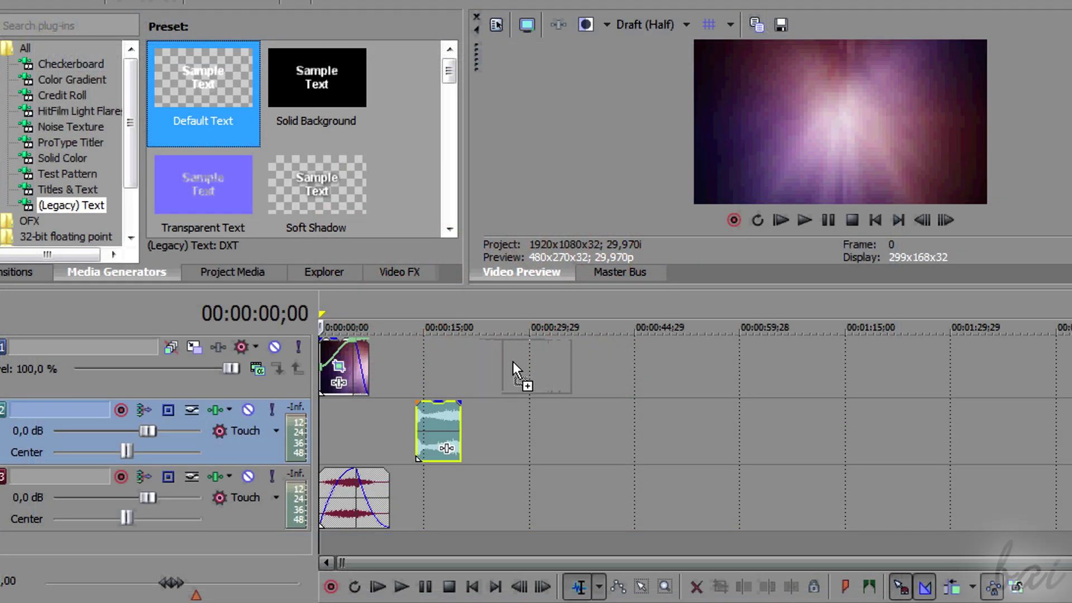
Switch to Vegas Pro, add a (Legacy) Text event with the Default Text preset to the timeline and select all its text.
{"action": "mouse_move", "coordinate": [512, 361]}
{"action": "left_mouse_down"}
{"action": "mouse_move", "coordinate": [488, 365]}
{"action": "mouse_move", "coordinate": [500, 363]}
{"action": "left_mouse_up"}
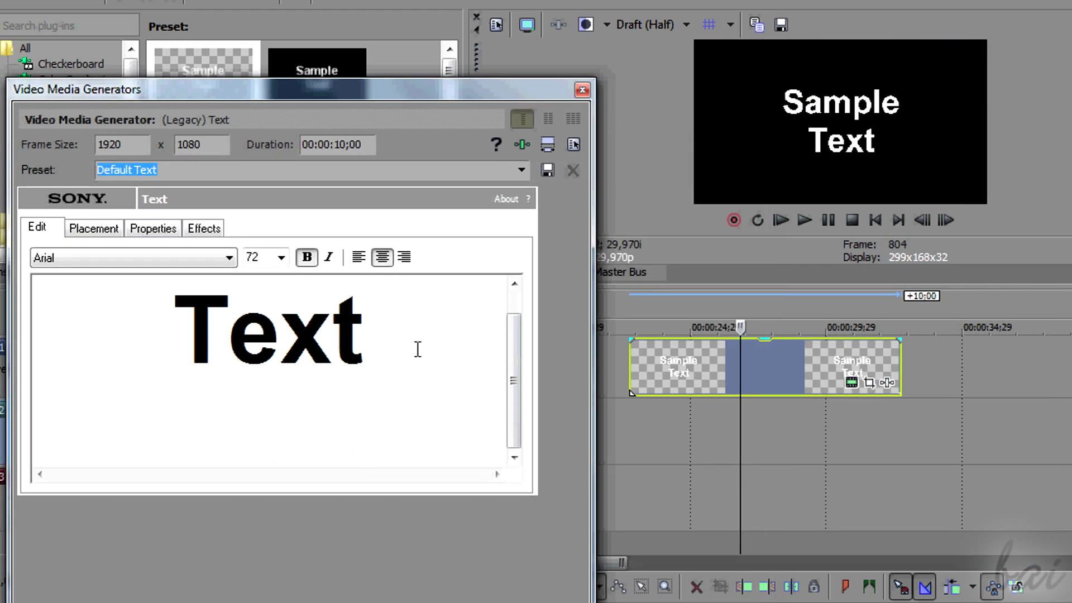
{"action": "left_click_drag", "start_coordinate": [417, 349], "coordinate": [162, 322]}
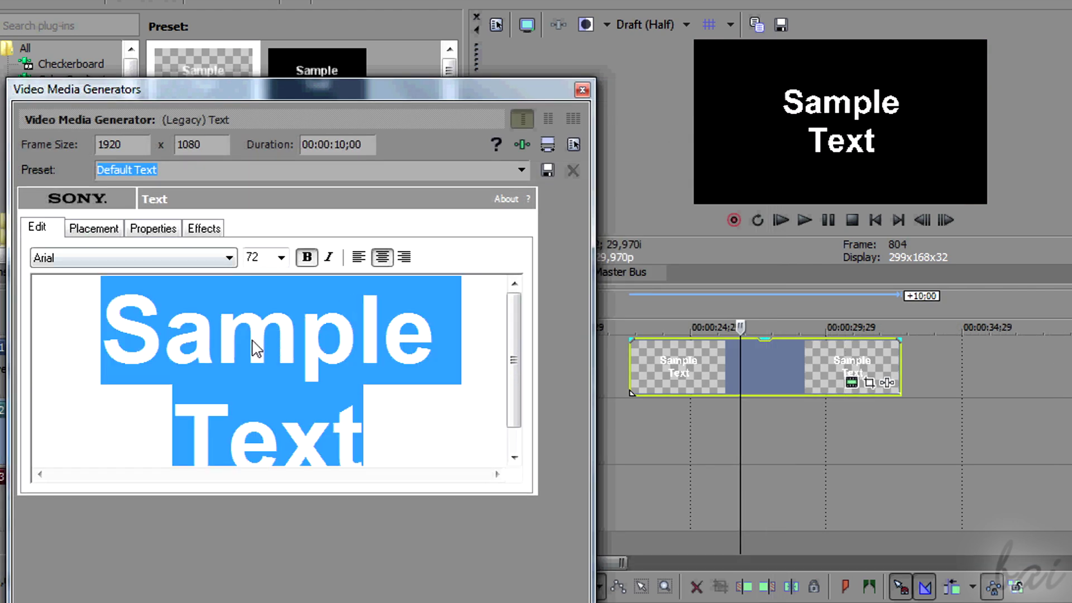
{"action": "left_click", "coordinate": [373, 375]}
{"action": "left_click", "coordinate": [413, 400]}
{"action": "scroll", "coordinate": [383, 340], "scroll_direction": "up", "scroll_amount": 1}
{"action": "key", "text": "ctrl+a"}
Examine the font, size, placement and properties options of the (Legacy) Text generator.
{"action": "left_click", "coordinate": [228, 258]}
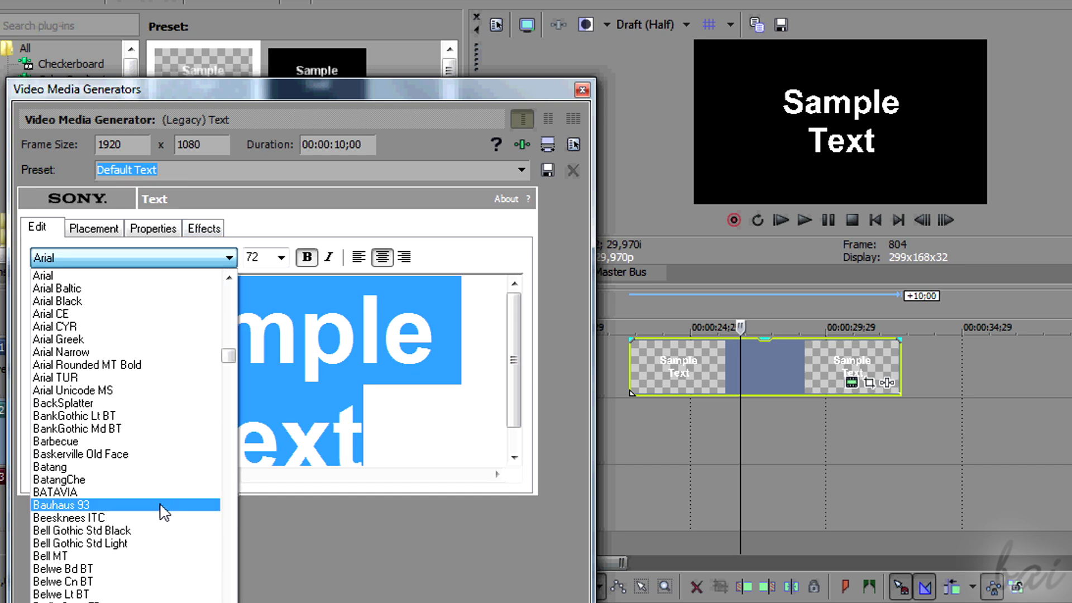
{"action": "left_click", "coordinate": [230, 258]}
{"action": "left_click", "coordinate": [281, 258]}
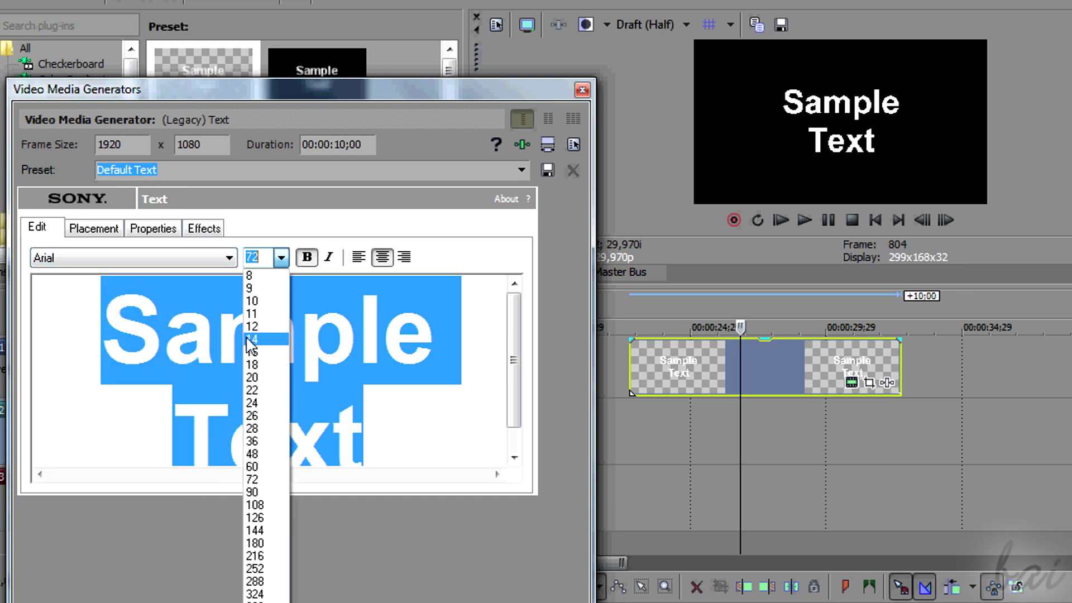
{"action": "left_click", "coordinate": [280, 258]}
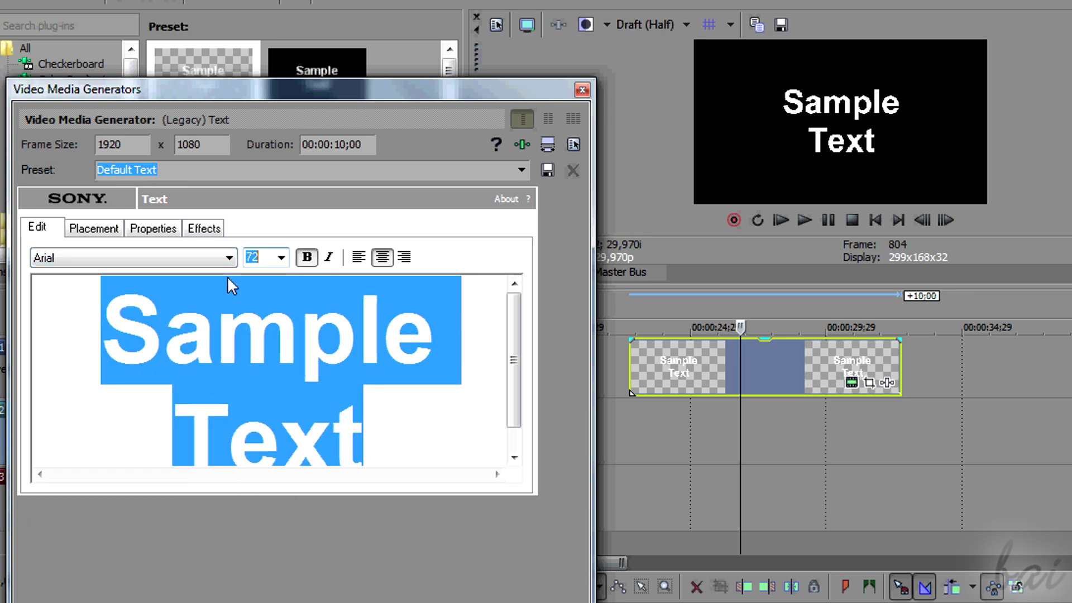
{"action": "left_click", "coordinate": [93, 228]}
{"action": "left_click", "coordinate": [153, 228]}
{"action": "left_click_drag", "start_coordinate": [140, 341], "coordinate": [201, 318]}
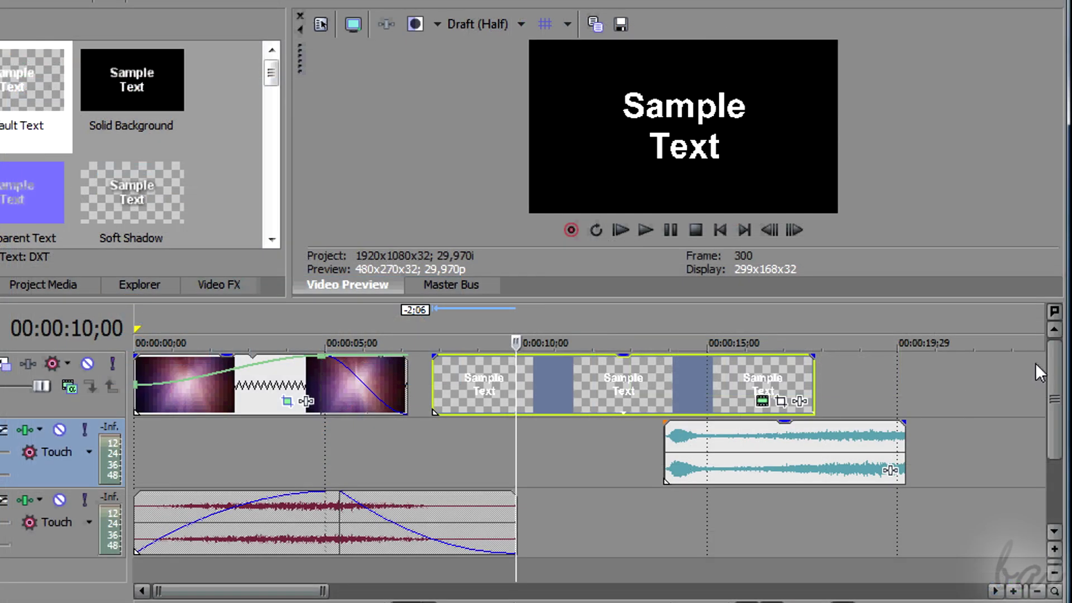
Insert a new video track, move the Sample Text event onto it so it starts at about 5 seconds, and preview the overlap.
{"action": "right_click", "coordinate": [818, 371]}
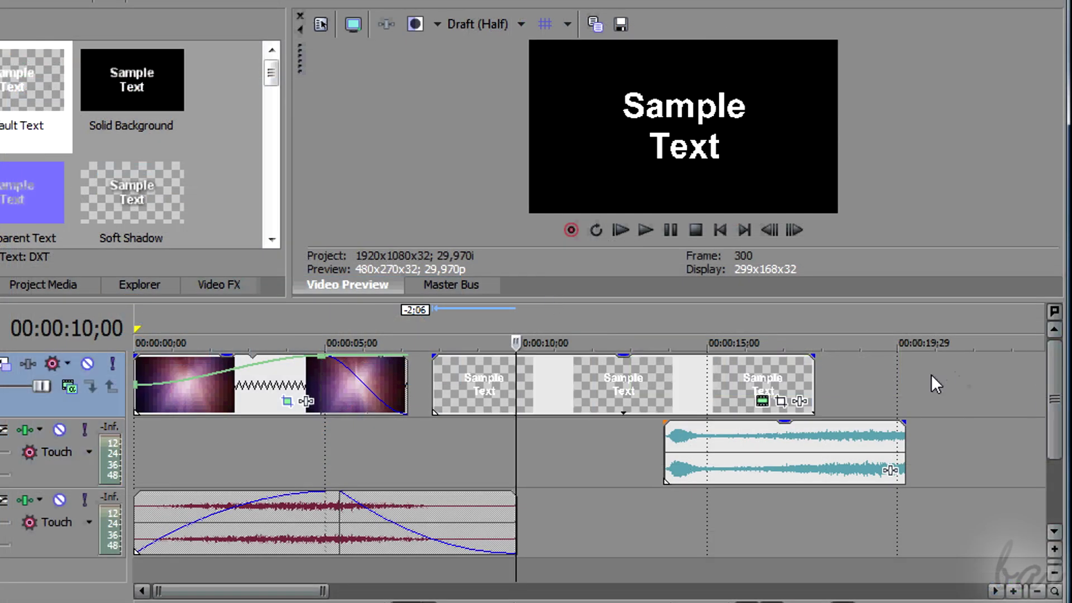
{"action": "left_click", "coordinate": [887, 170]}
{"action": "left_click_drag", "start_coordinate": [582, 443], "coordinate": [470, 390]}
{"action": "left_click_drag", "start_coordinate": [266, 325], "coordinate": [407, 325]}
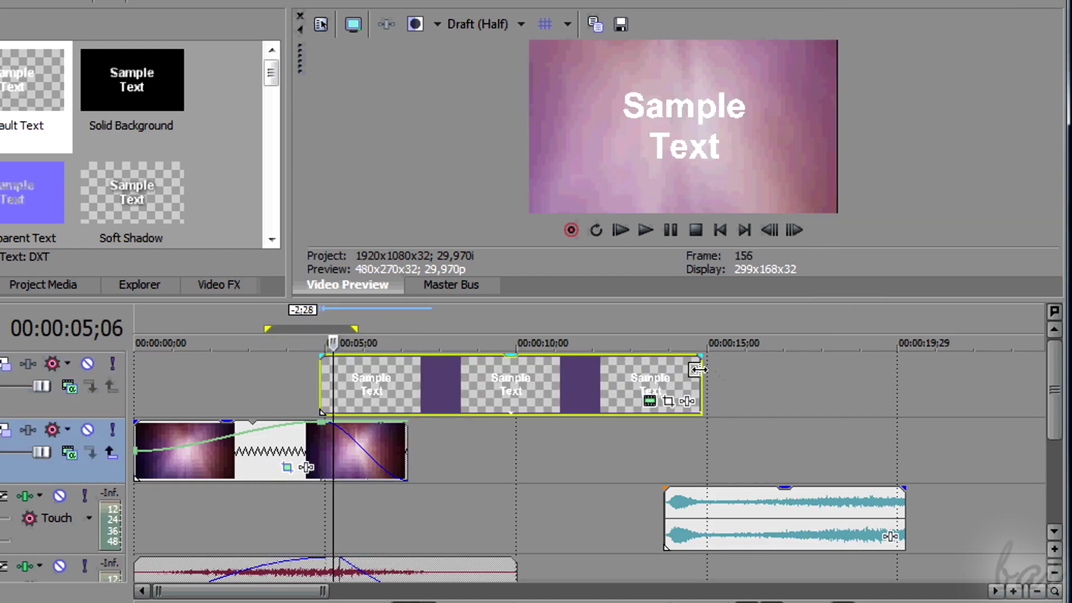
Shorten the Sample Text event to end at about 00:00:10;00, level with the maroon audio event, and preview it over the light rays.
{"action": "left_click_drag", "start_coordinate": [698, 369], "coordinate": [512, 380]}
{"action": "left_click", "coordinate": [451, 326]}
{"action": "scroll", "coordinate": [521, 337], "scroll_direction": "up", "scroll_amount": 3}
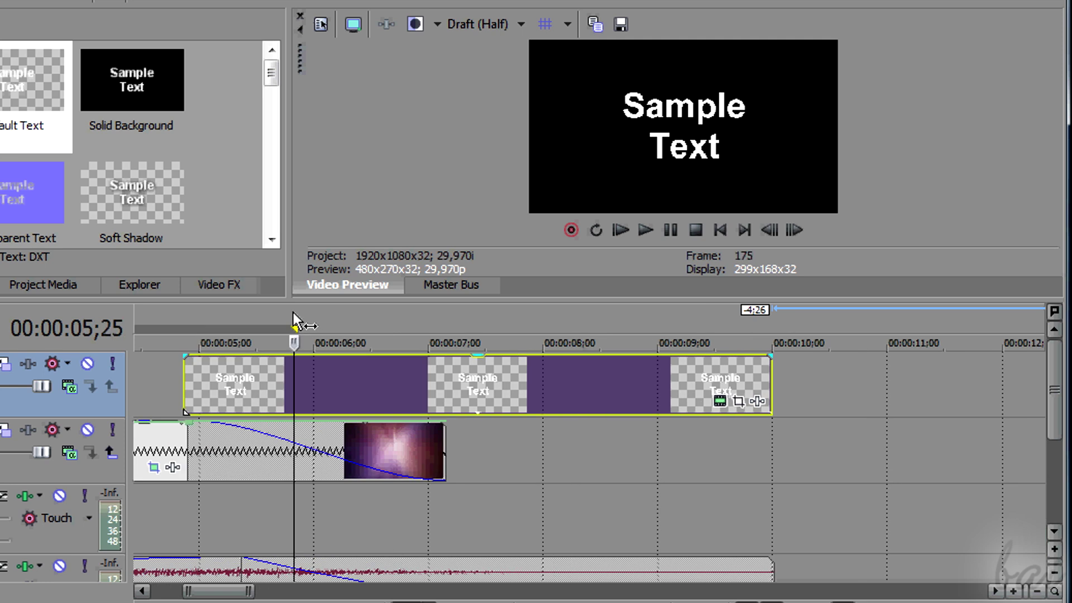
{"action": "left_click_drag", "start_coordinate": [289, 321], "coordinate": [338, 322]}
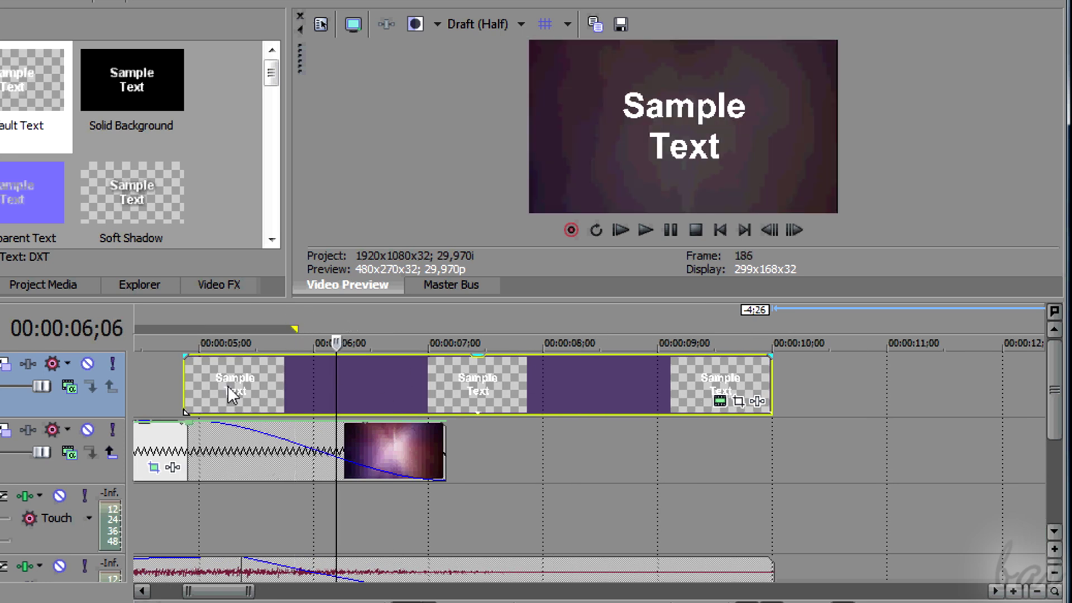
Set Track 1 to 3D Source Alpha in Track Motion and enlarge the Track Motion window.
{"action": "left_click", "coordinate": [7, 366]}
{"action": "left_click", "coordinate": [72, 110]}
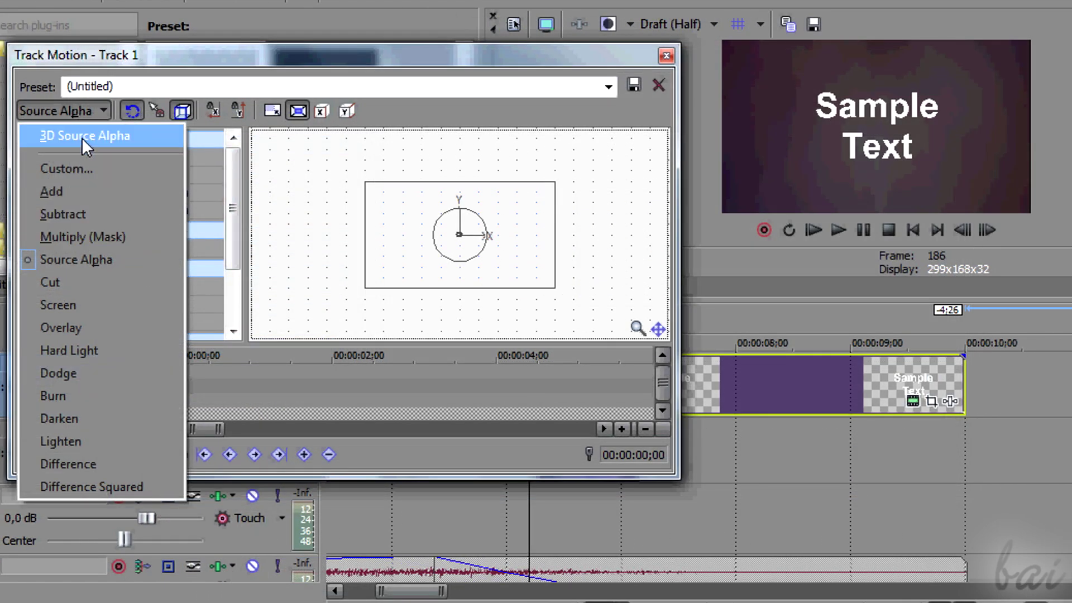
{"action": "left_click", "coordinate": [82, 137]}
{"action": "left_click_drag", "start_coordinate": [671, 474], "coordinate": [698, 599]}
{"action": "mouse_move", "coordinate": [479, 376]}
{"action": "left_mouse_down"}
{"action": "mouse_move", "coordinate": [484, 385]}
{"action": "mouse_move", "coordinate": [474, 369]}
{"action": "mouse_move", "coordinate": [475, 401]}
{"action": "mouse_move", "coordinate": [487, 402]}
{"action": "mouse_move", "coordinate": [430, 383]}
{"action": "mouse_move", "coordinate": [454, 395]}
{"action": "mouse_move", "coordinate": [475, 374]}
{"action": "left_mouse_up"}
{"action": "key", "text": "ctrl+z"}
{"action": "key", "text": "ctrl+z"}
{"action": "key", "text": "ctrl+z"}
Animate Track 1's 3D orientation from X -13,9 and Y -27,3 at the start to a different rotation at 00:00:04;10.
{"action": "left_click", "coordinate": [172, 475]}
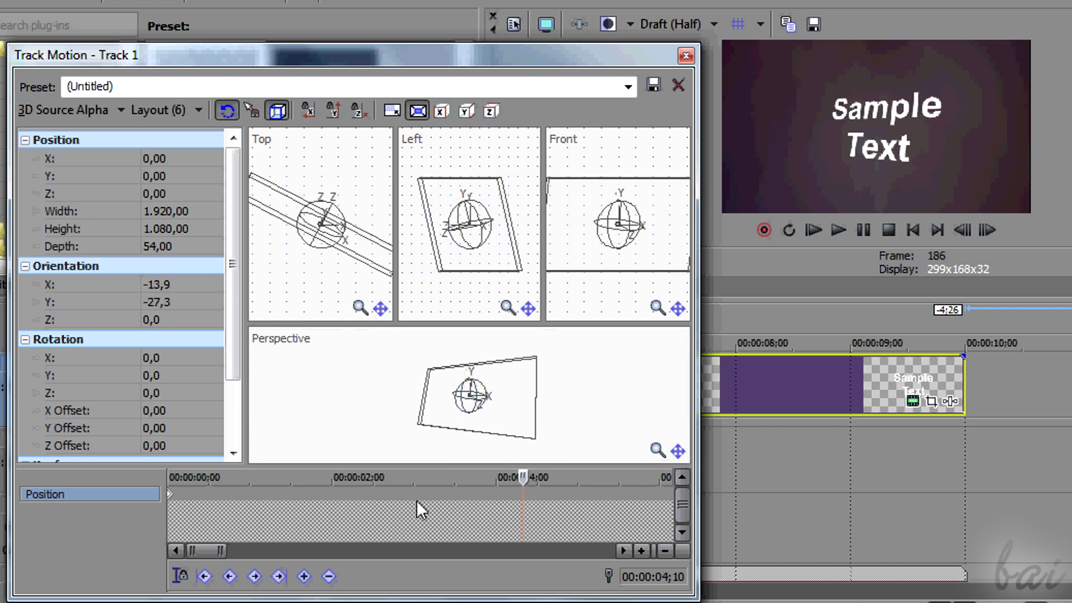
{"action": "left_click_drag", "start_coordinate": [480, 385], "coordinate": [444, 373]}
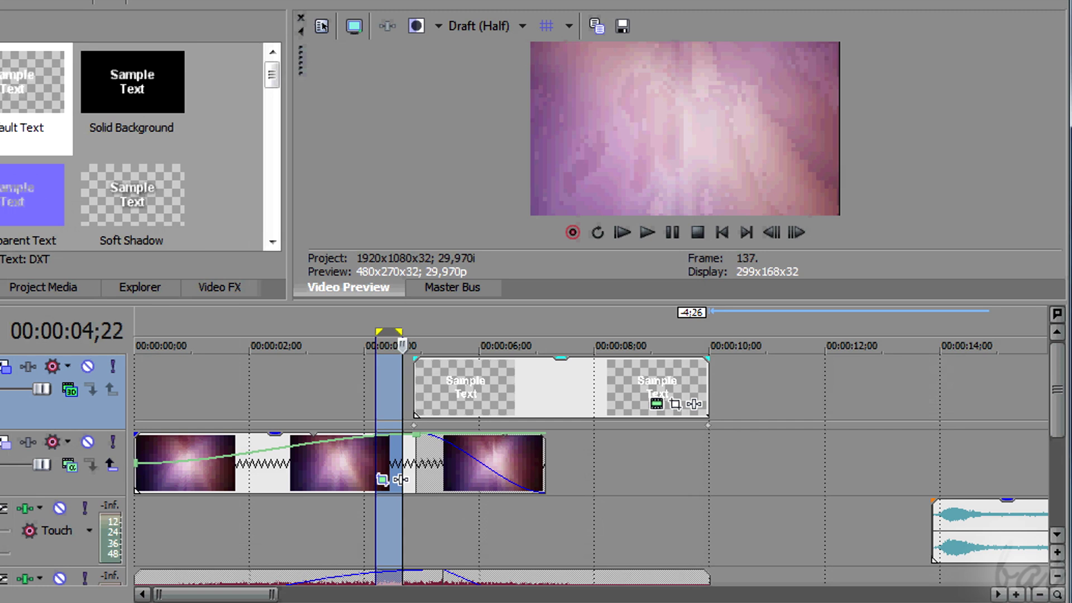
{"action": "key", "text": "shift+Right"}
{"action": "key", "text": "shift+Right"}
{"action": "key", "text": "shift+Right"}
{"action": "key", "text": "shift+Right"}
{"action": "key", "text": "shift+Right"}
{"action": "key", "text": "shift+Right"}
{"action": "key", "text": "shift+Right"}
{"action": "key", "text": "shift+Right"}
{"action": "key", "text": "shift+Right"}
{"action": "key", "text": "shift+Right"}
{"action": "left_click_drag", "start_coordinate": [490, 335], "coordinate": [682, 335]}
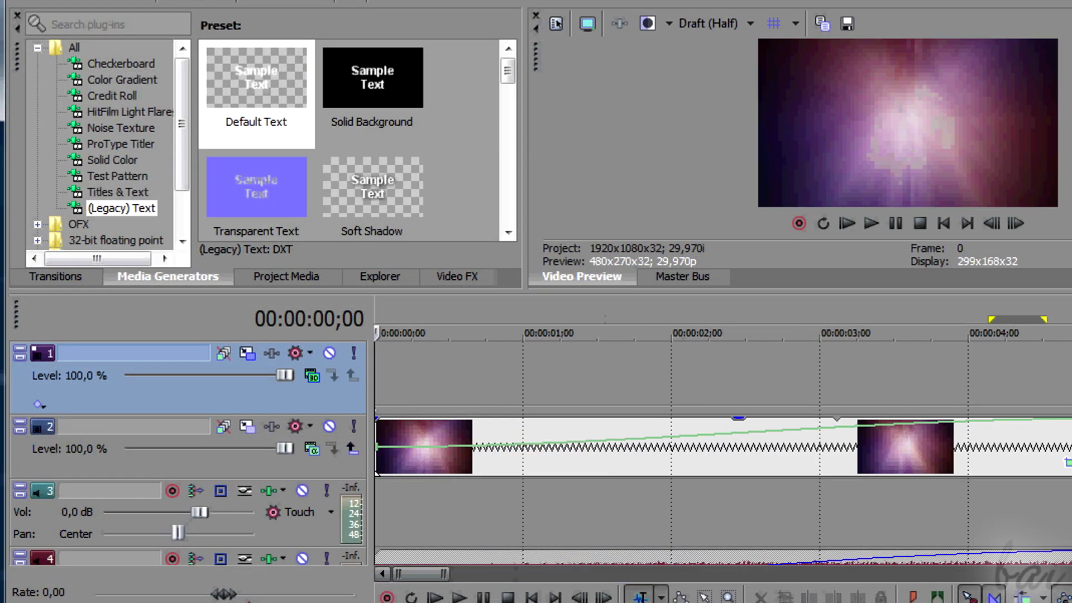
Align Track 1's motion keyframes with the start and end of the Sample Text event and preview the animated text.
{"action": "scroll", "coordinate": [723, 446], "scroll_direction": "up", "scroll_amount": 2}
{"action": "key", "text": "Down"}
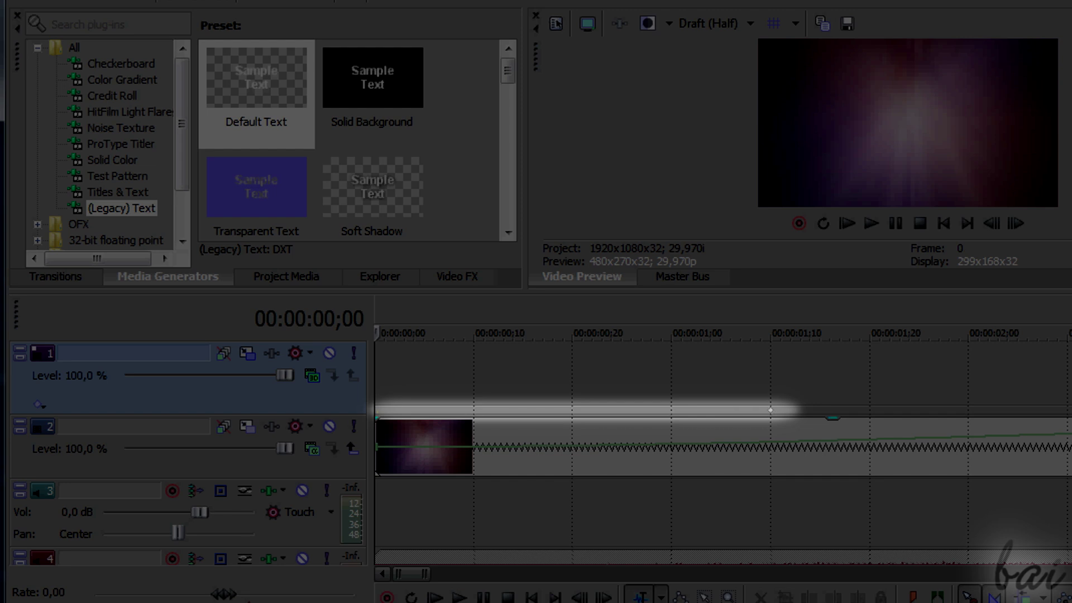
{"action": "key", "text": "Down"}
{"action": "key", "text": "Down"}
{"action": "key", "text": "Down"}
{"action": "key", "text": "Down"}
{"action": "key", "text": "Down"}
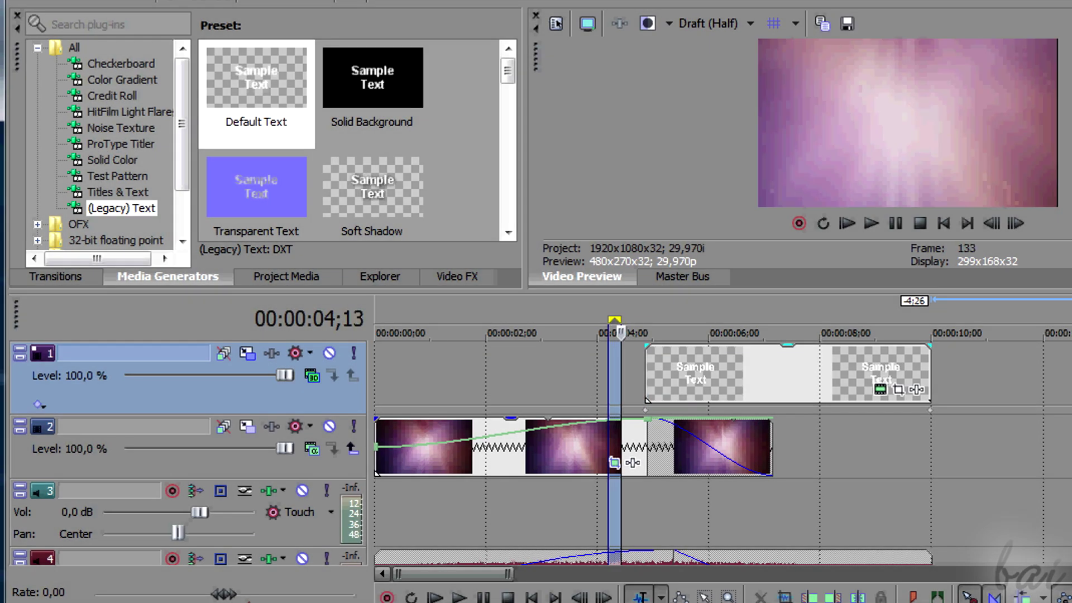
{"action": "left_click_drag", "start_coordinate": [623, 334], "coordinate": [678, 333]}
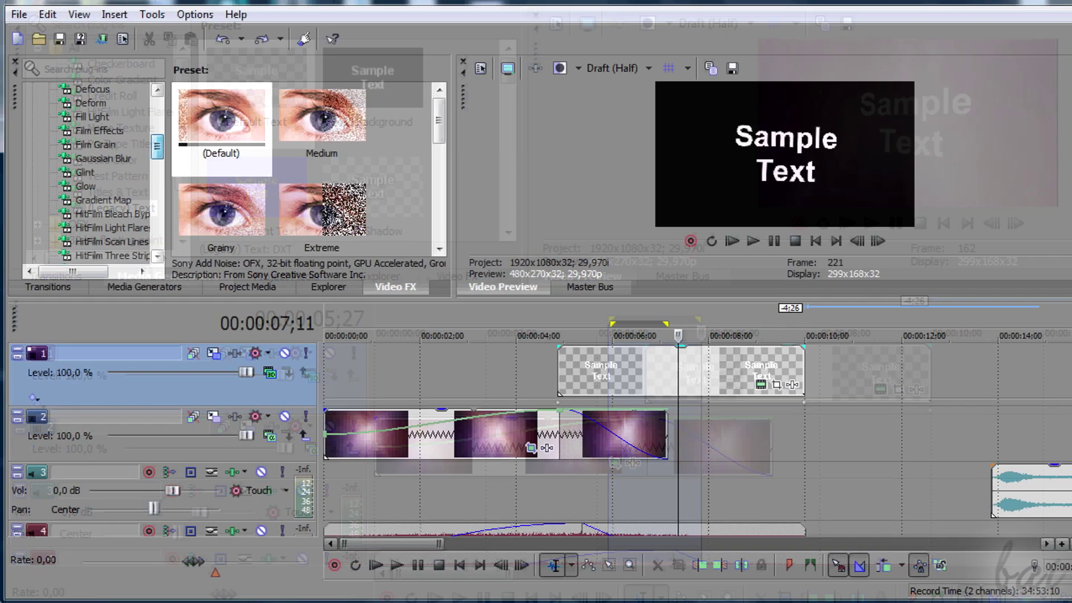
Apply the Intense Light Rays effect to the Sample Text event, with Sensitivity 0,118 and Strength about 0,45.
{"action": "left_click_drag", "start_coordinate": [158, 153], "coordinate": [157, 182]}
{"action": "left_click", "coordinate": [98, 158]}
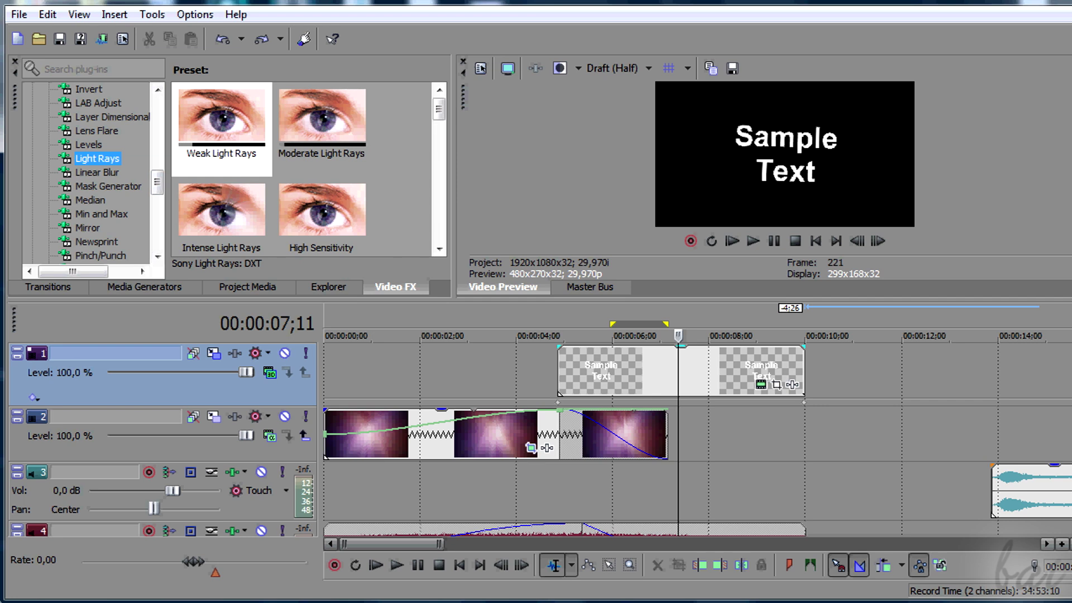
{"action": "left_click", "coordinate": [221, 215]}
{"action": "left_click_drag", "start_coordinate": [221, 215], "coordinate": [681, 370]}
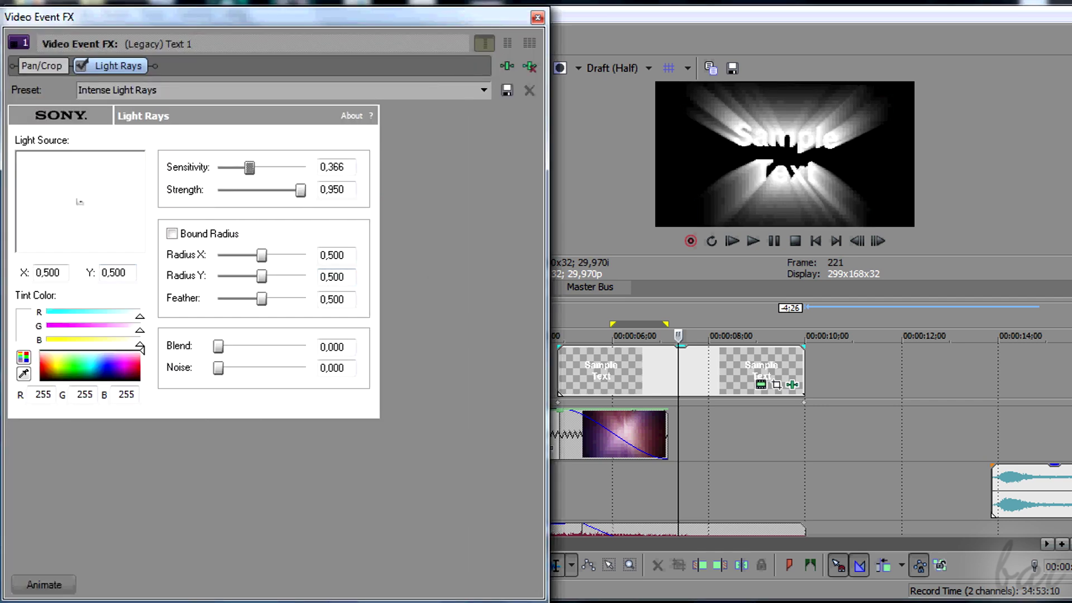
{"action": "left_click_drag", "start_coordinate": [249, 168], "coordinate": [220, 167]}
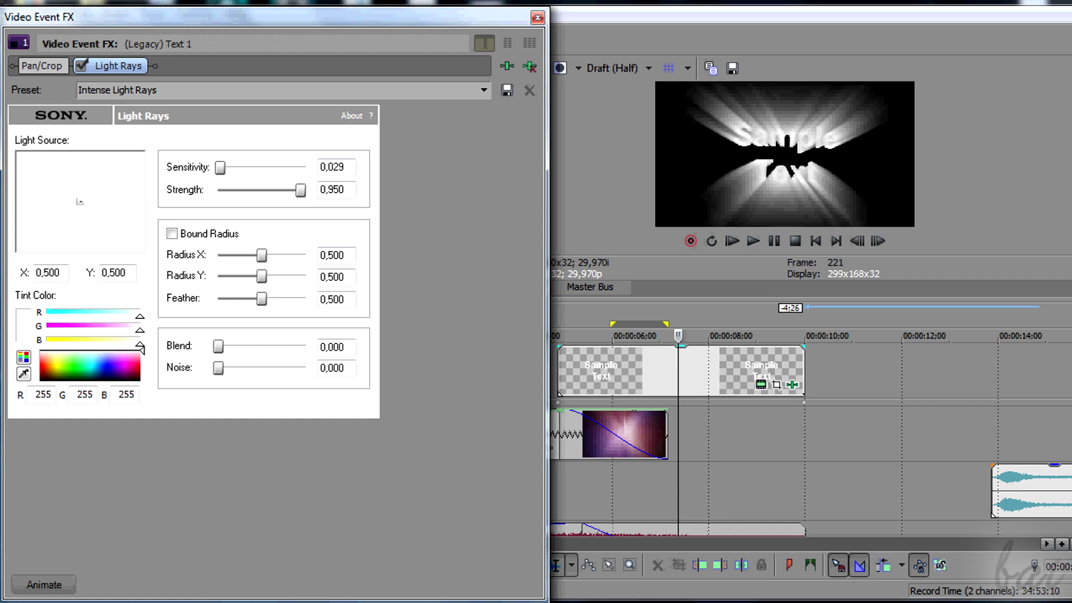
{"action": "left_click_drag", "start_coordinate": [300, 190], "coordinate": [258, 190]}
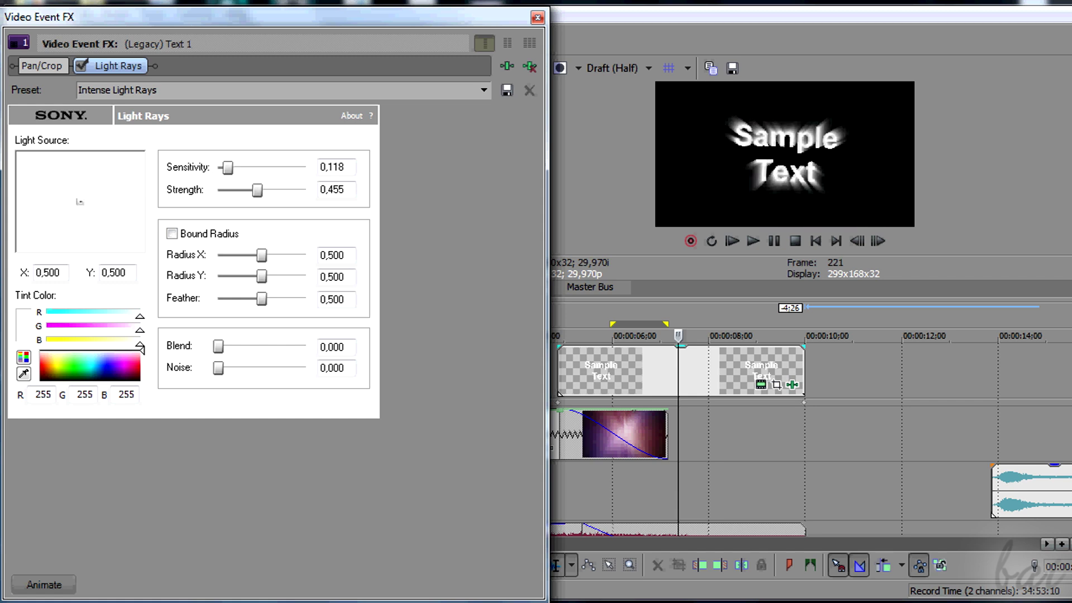
Animate the Light Rays light source from X 0,151 and Y 0,167 at the start to a point farther down and right at 00:00:04;03.
{"action": "left_click", "coordinate": [45, 584]}
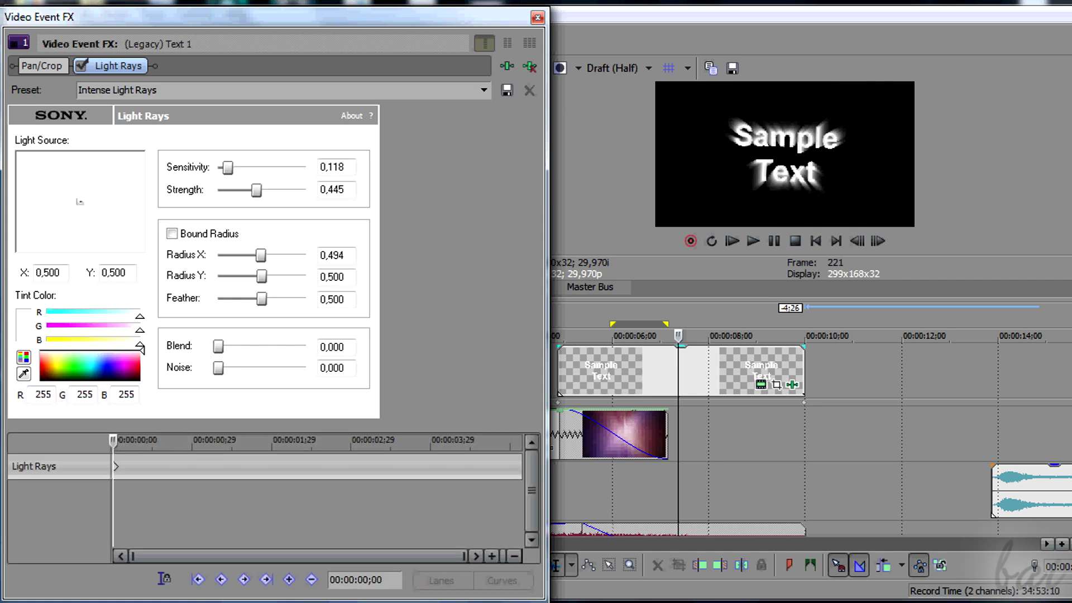
{"action": "left_click_drag", "start_coordinate": [74, 199], "coordinate": [34, 167]}
{"action": "left_click", "coordinate": [439, 440]}
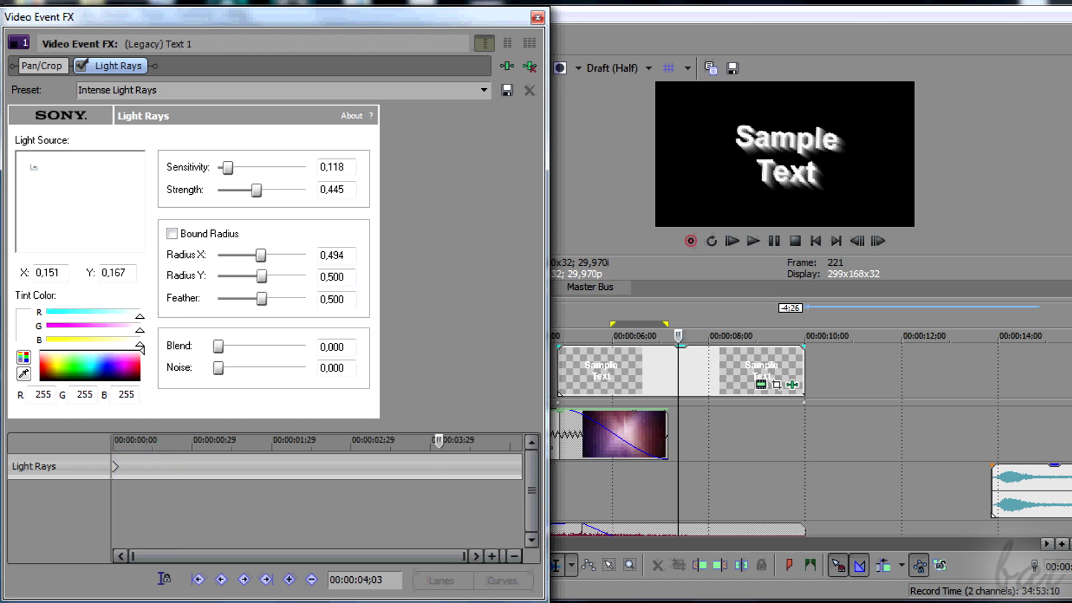
{"action": "left_click_drag", "start_coordinate": [34, 167], "coordinate": [92, 232]}
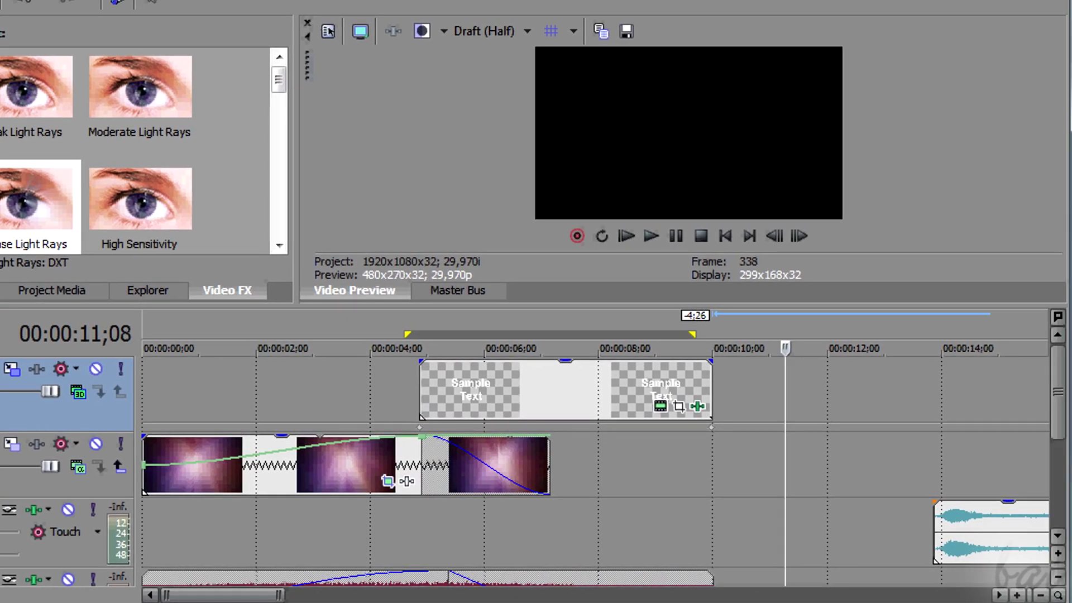
Duplicate the Sample Text track and move the playback cursor to 00:00:06;22.
{"action": "right_click", "coordinate": [905, 374]}
{"action": "left_click", "coordinate": [824, 201]}
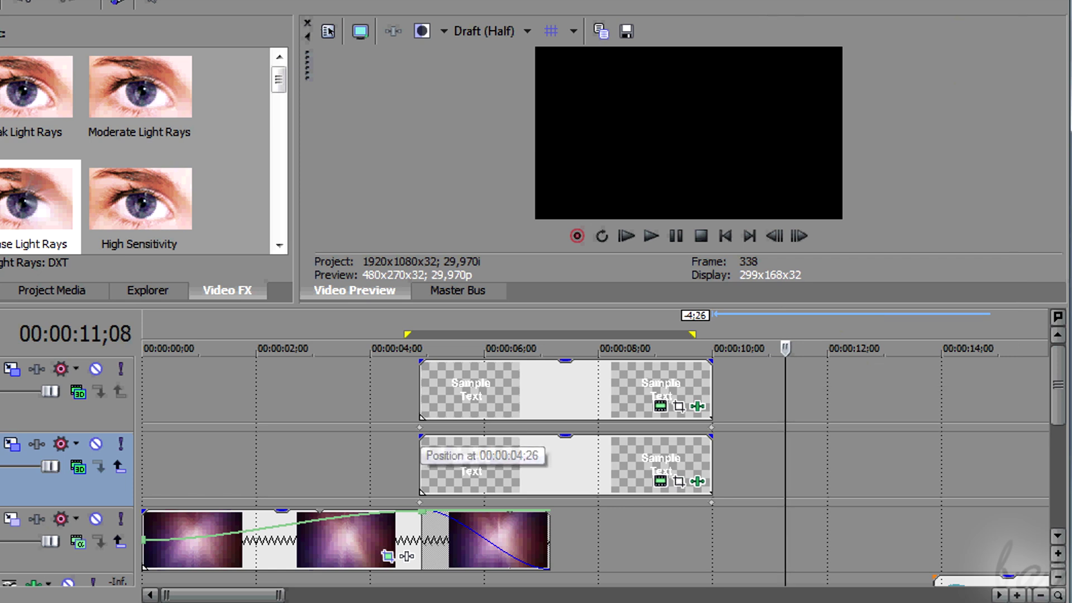
{"action": "left_click", "coordinate": [527, 348]}
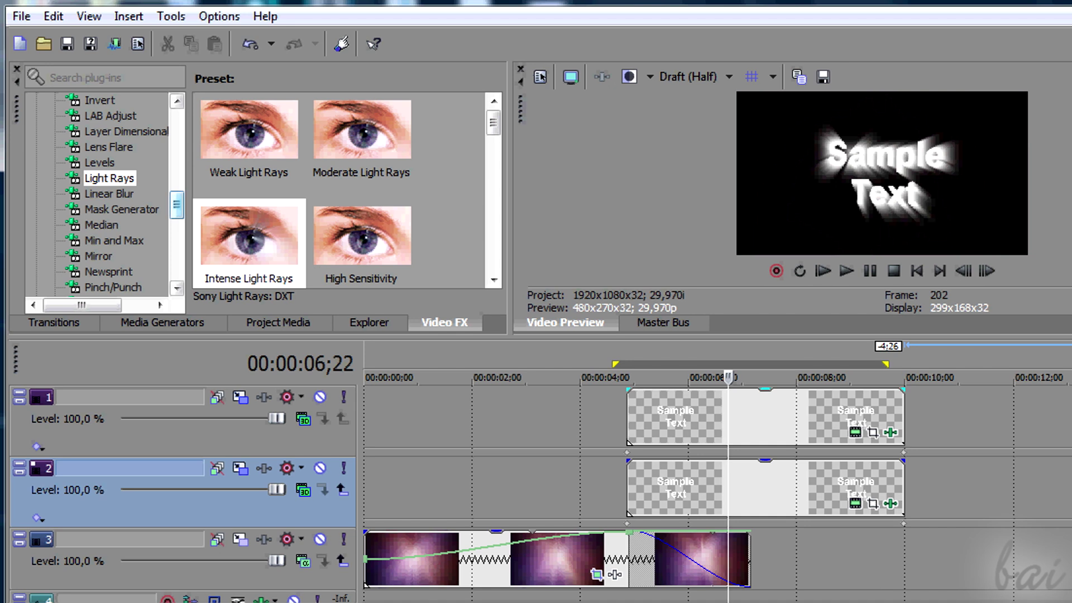
Apply the Light Blur preset of Gaussian Blur to Track 1's Sample Text event and set its horizontal range to 0,1837.
{"action": "left_click_drag", "start_coordinate": [176, 204], "coordinate": [177, 165]}
{"action": "left_click", "coordinate": [139, 178]}
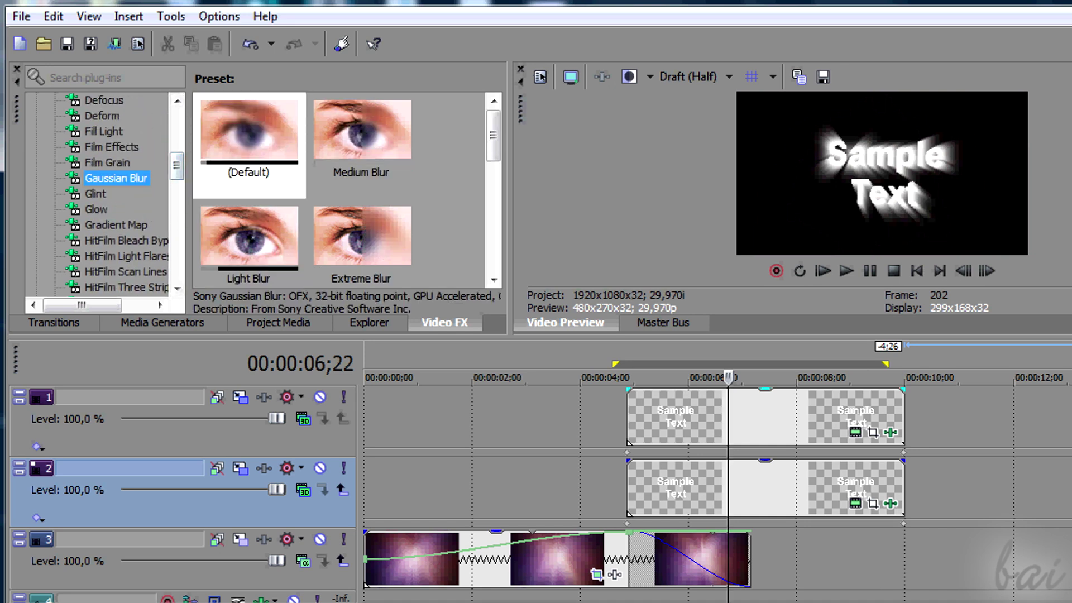
{"action": "left_click", "coordinate": [249, 242]}
{"action": "left_click_drag", "start_coordinate": [249, 241], "coordinate": [765, 415]}
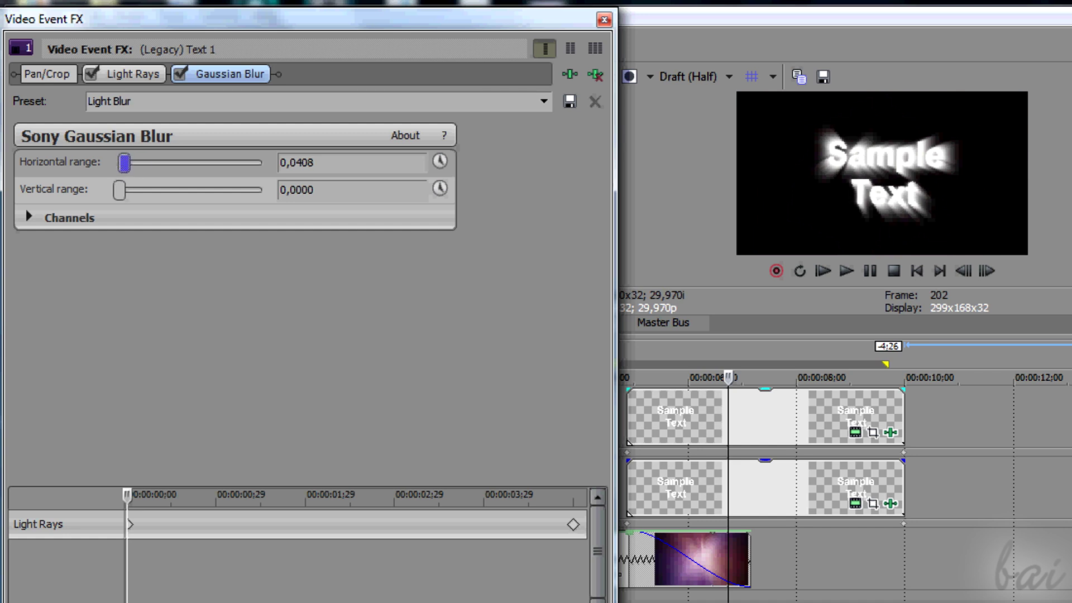
{"action": "mouse_move", "coordinate": [130, 162]}
{"action": "left_mouse_down"}
{"action": "mouse_move", "coordinate": [163, 162]}
{"action": "mouse_move", "coordinate": [141, 163]}
{"action": "left_mouse_up"}
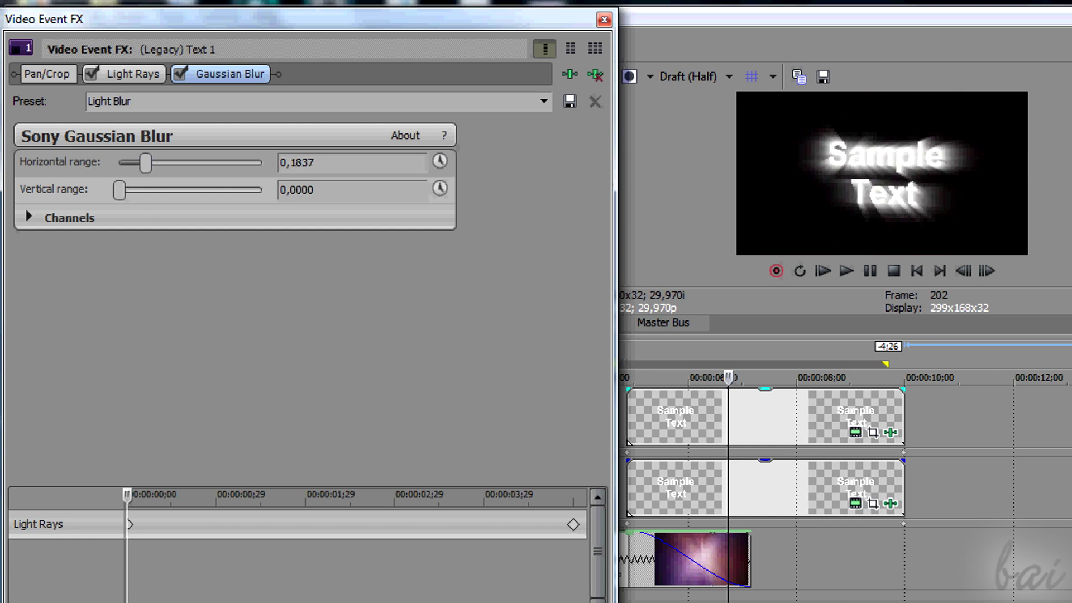
{"action": "left_click", "coordinate": [604, 19]}
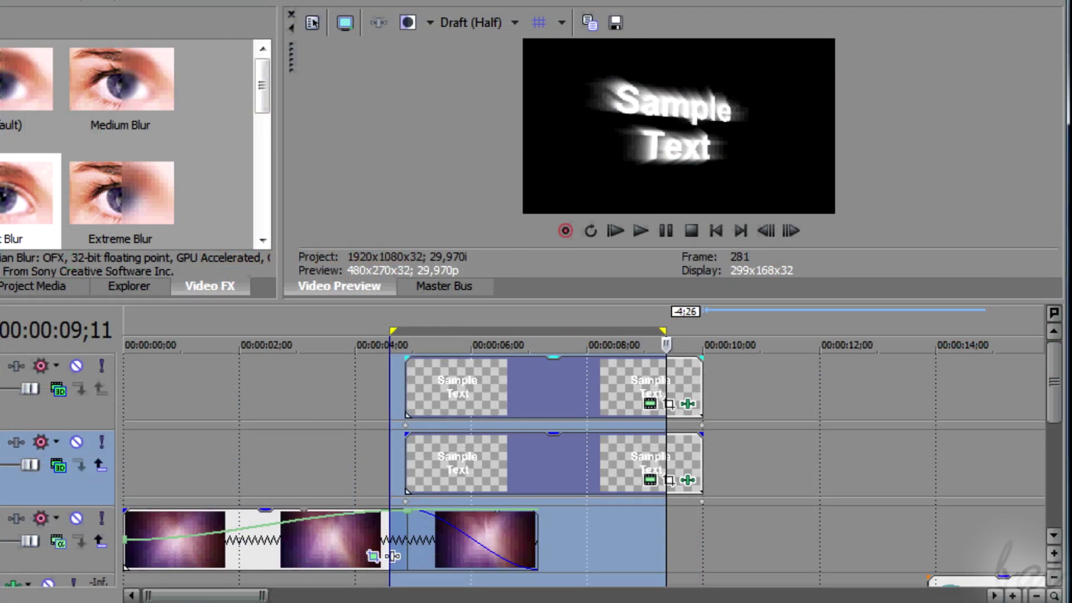
Insert a video track, align the golden particles event with the Sample Text event's start and end, and play it.
{"action": "scroll", "coordinate": [583, 499], "scroll_direction": "down", "scroll_amount": 1}
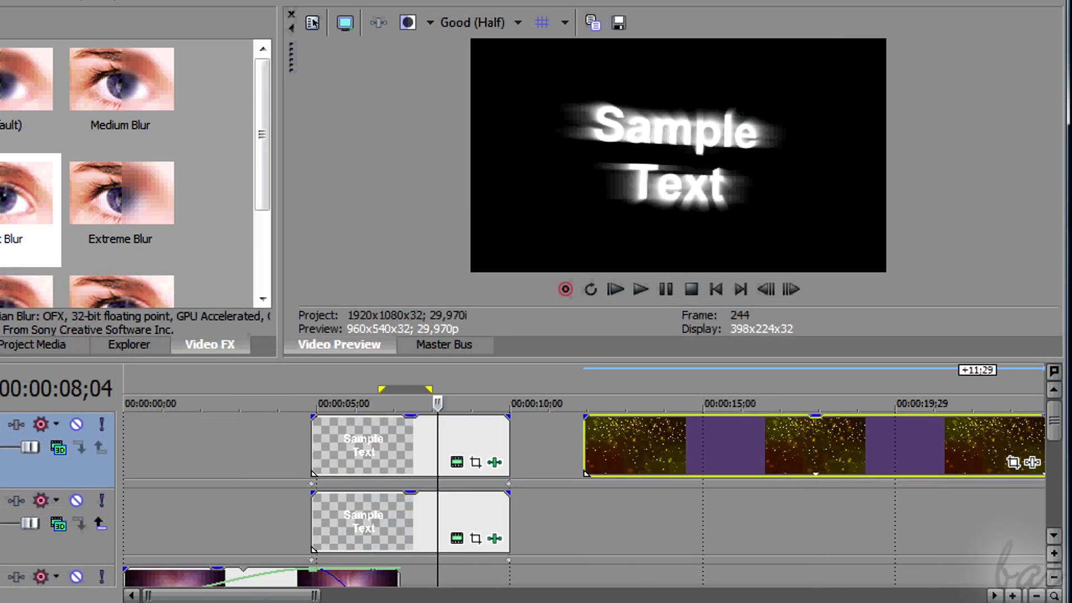
{"action": "right_click", "coordinate": [550, 432]}
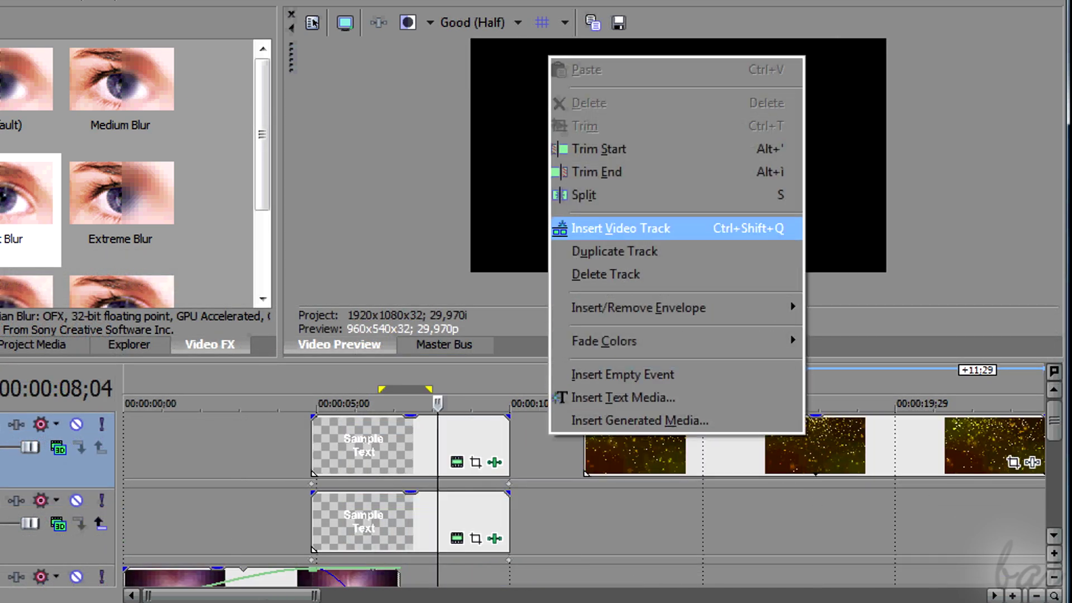
{"action": "left_click", "coordinate": [614, 227]}
{"action": "left_click_drag", "start_coordinate": [815, 510], "coordinate": [542, 445]}
{"action": "left_click_drag", "start_coordinate": [777, 446], "coordinate": [509, 447]}
{"action": "left_click_drag", "start_coordinate": [311, 446], "coordinate": [298, 446]}
{"action": "key", "text": "space"}
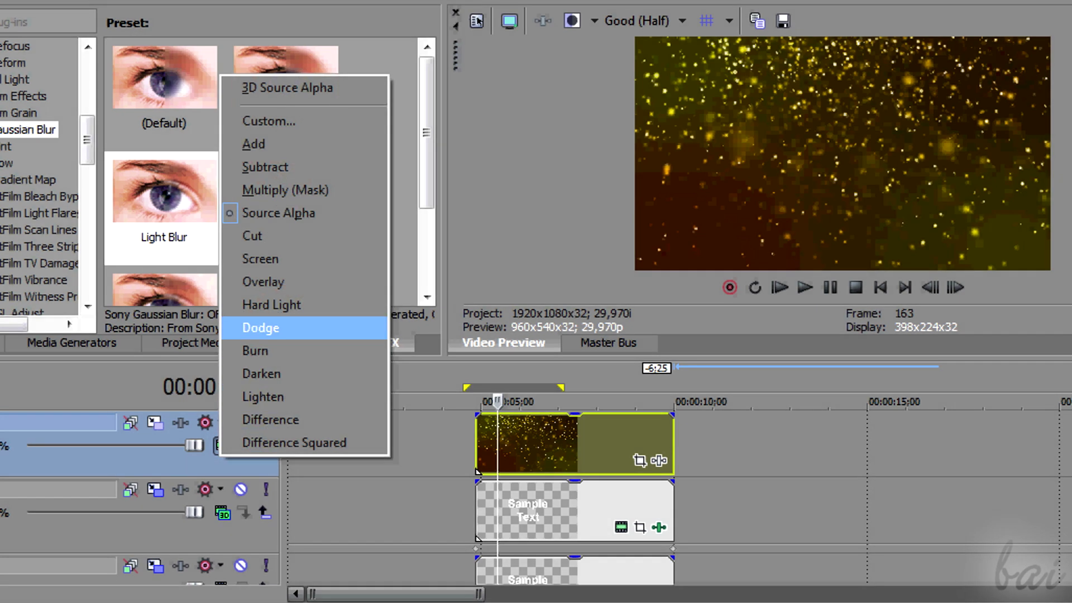
Set the particle track's compositing mode to Dodge and the preview quality to Draft (Full).
{"action": "left_click", "coordinate": [260, 327]}
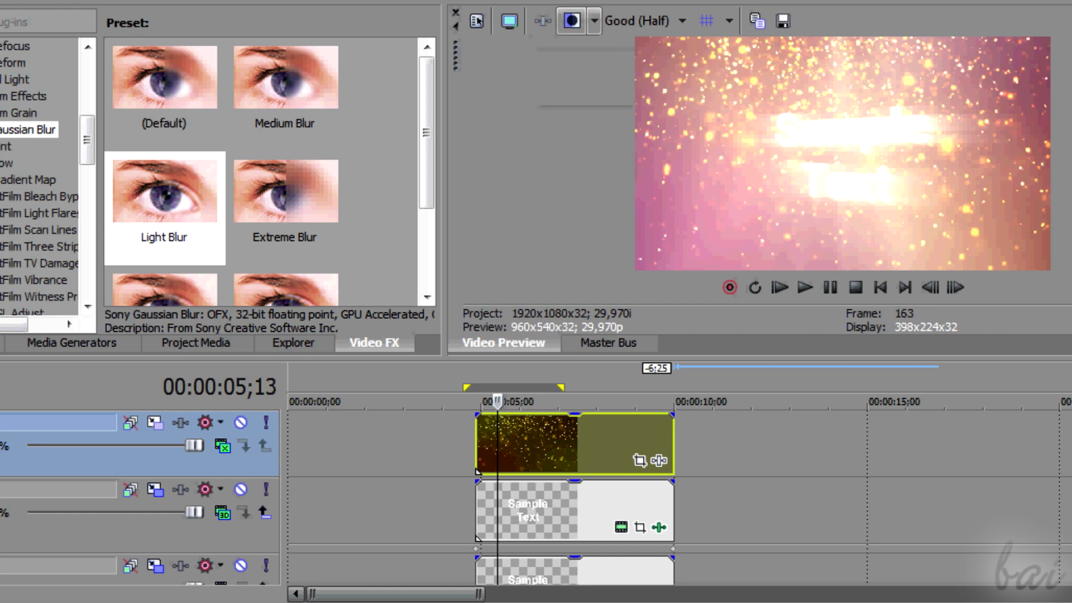
{"action": "left_click", "coordinate": [642, 21]}
{"action": "mouse_move", "coordinate": [647, 74]}
{"action": "mouse_move", "coordinate": [640, 51]}
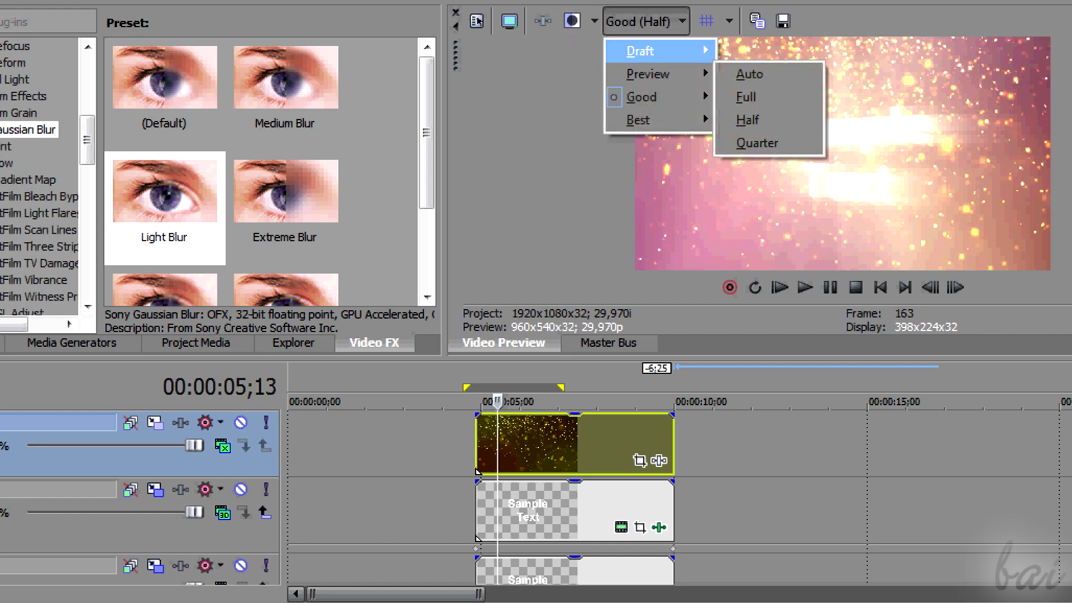
{"action": "left_click", "coordinate": [746, 74]}
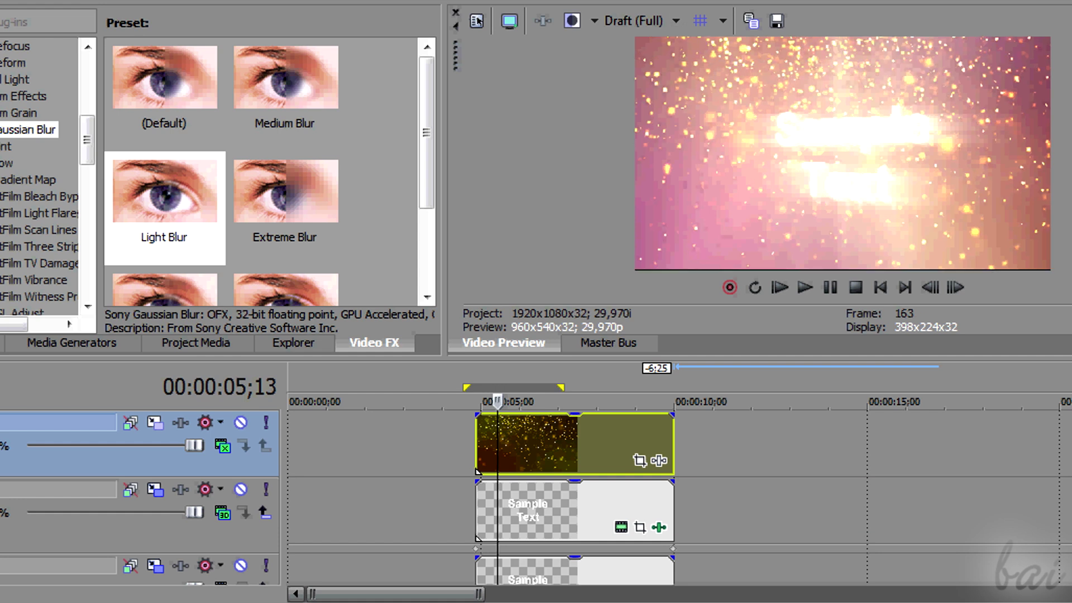
Preview the particles over the text and lower the particle event's opacity to about half.
{"action": "left_click_drag", "start_coordinate": [443, 387], "coordinate": [476, 387]}
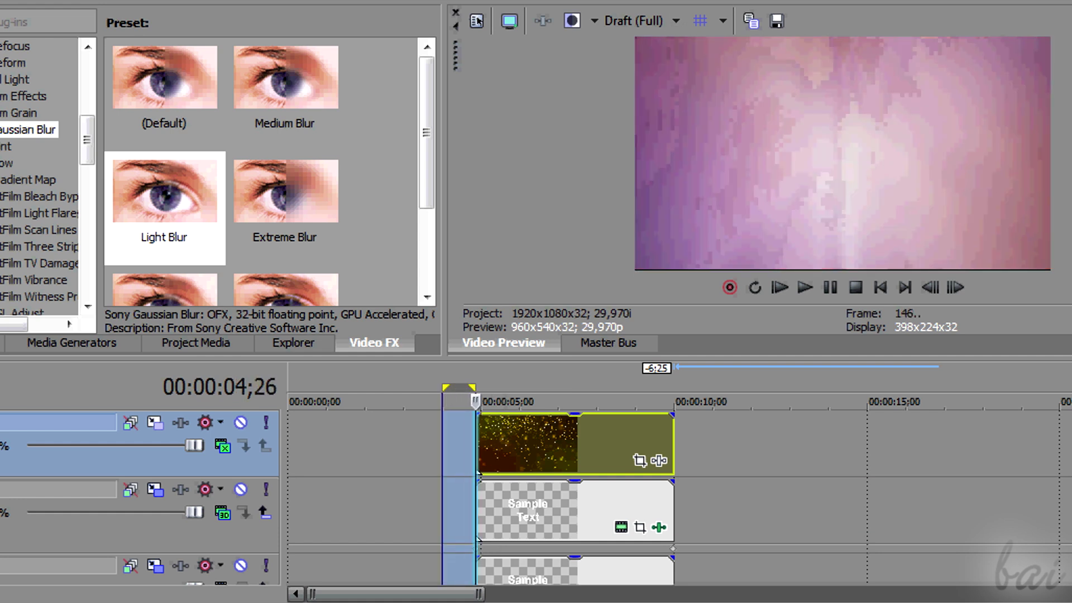
{"action": "left_click_drag", "start_coordinate": [475, 444], "coordinate": [608, 444]}
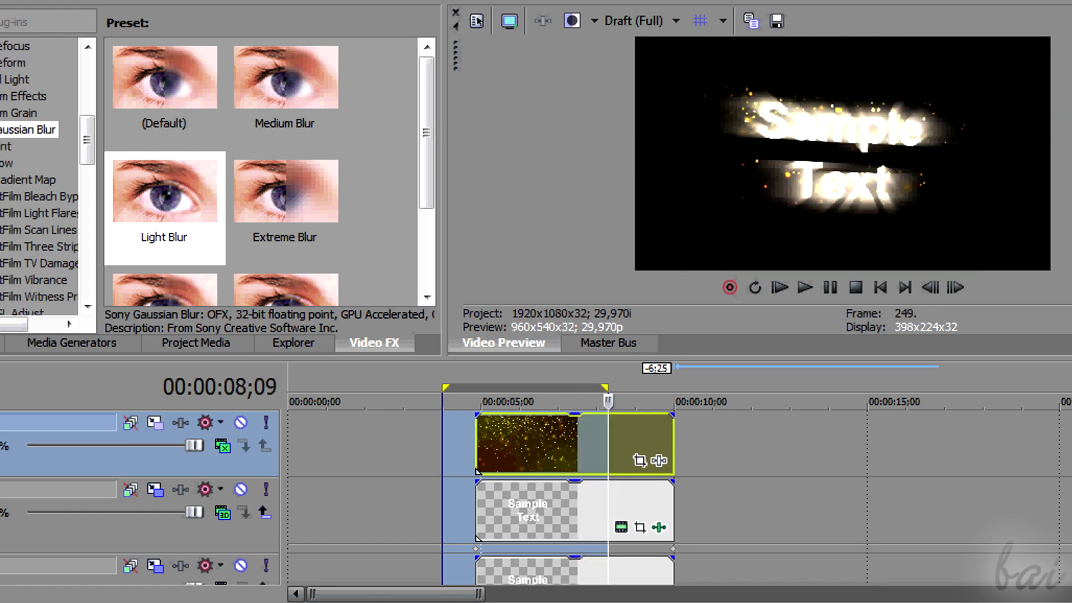
{"action": "left_click", "coordinate": [476, 444]}
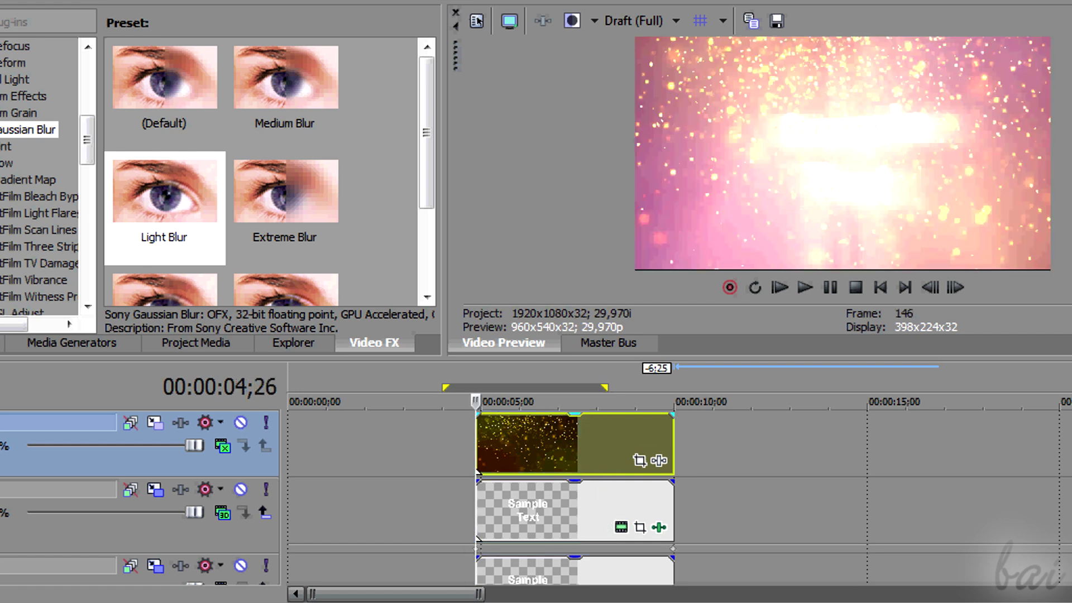
{"action": "left_click_drag", "start_coordinate": [574, 415], "coordinate": [574, 446]}
{"action": "left_click_drag", "start_coordinate": [463, 444], "coordinate": [487, 444]}
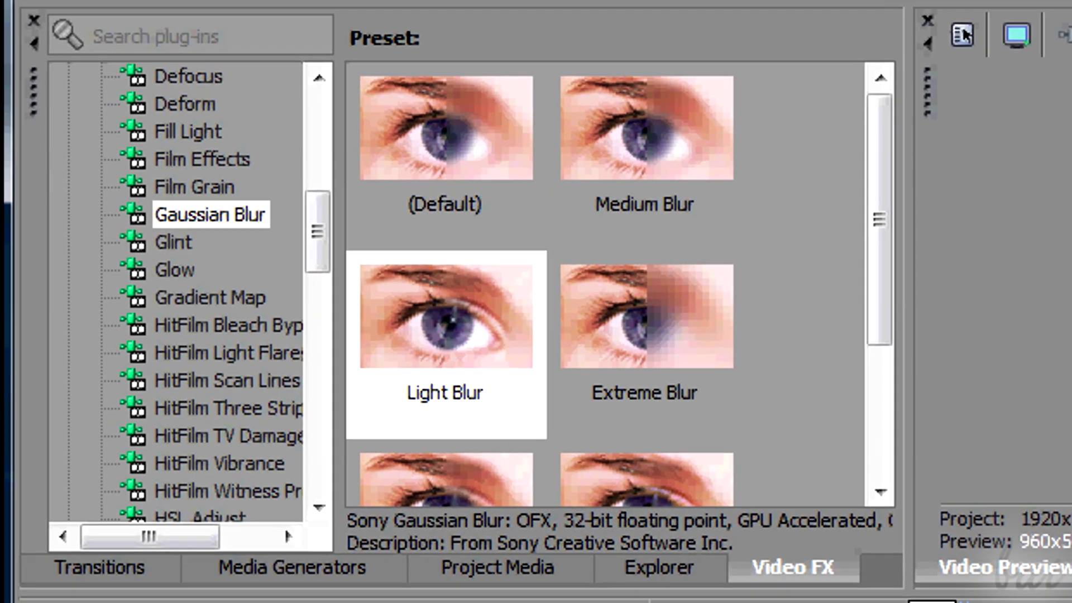
Add a Noise Texture with the Charcoal Scribbles preset to Track 1 over the Sample Text event.
{"action": "key", "text": "alt+9"}
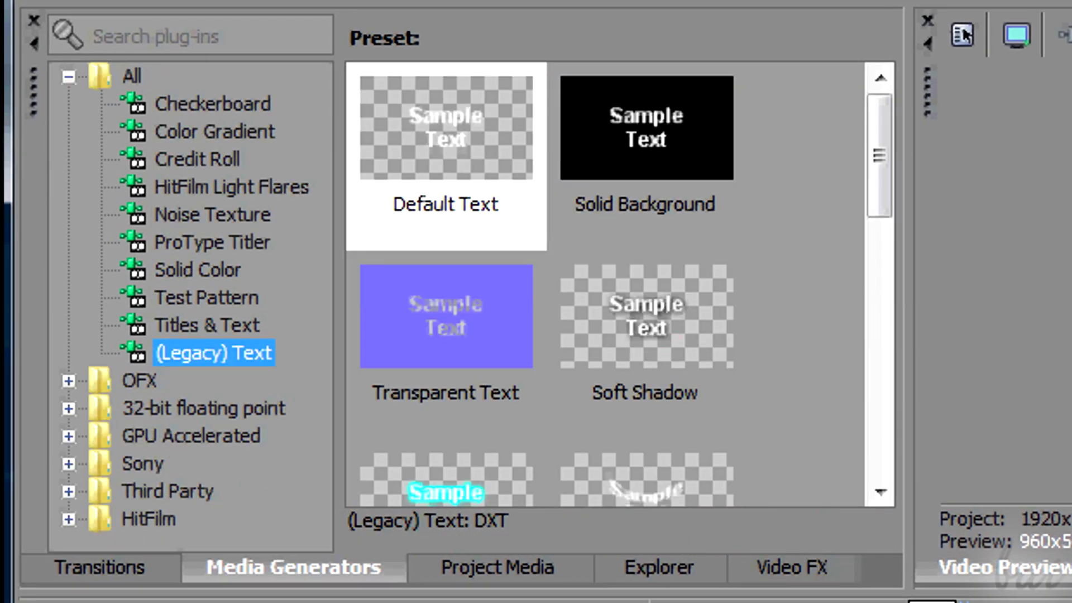
{"action": "left_click", "coordinate": [212, 214]}
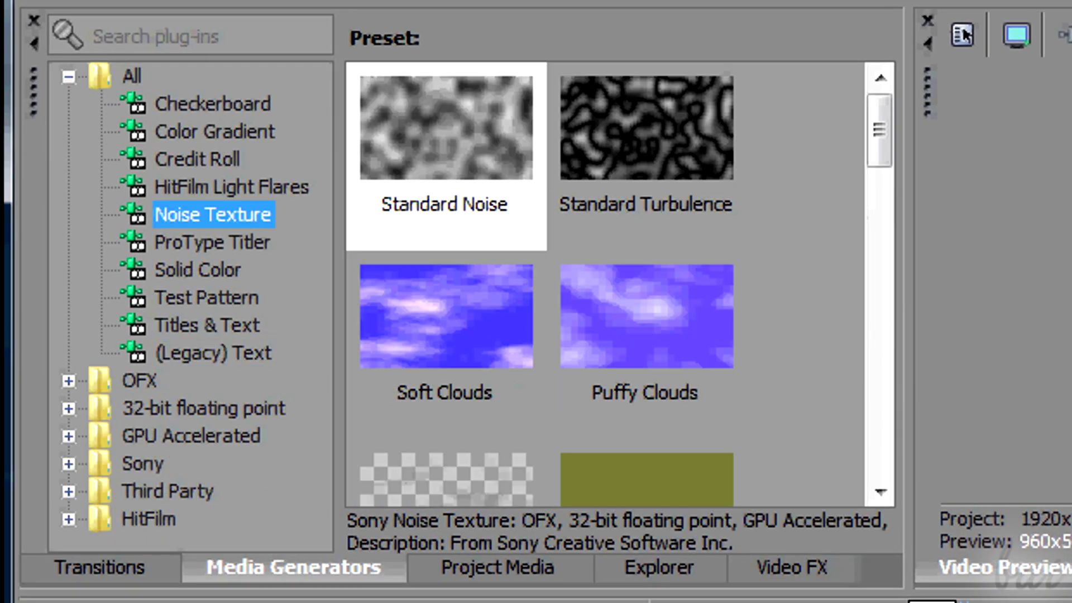
{"action": "left_click_drag", "start_coordinate": [879, 132], "coordinate": [879, 152]}
{"action": "scroll", "coordinate": [618, 284], "scroll_direction": "down", "scroll_amount": 6}
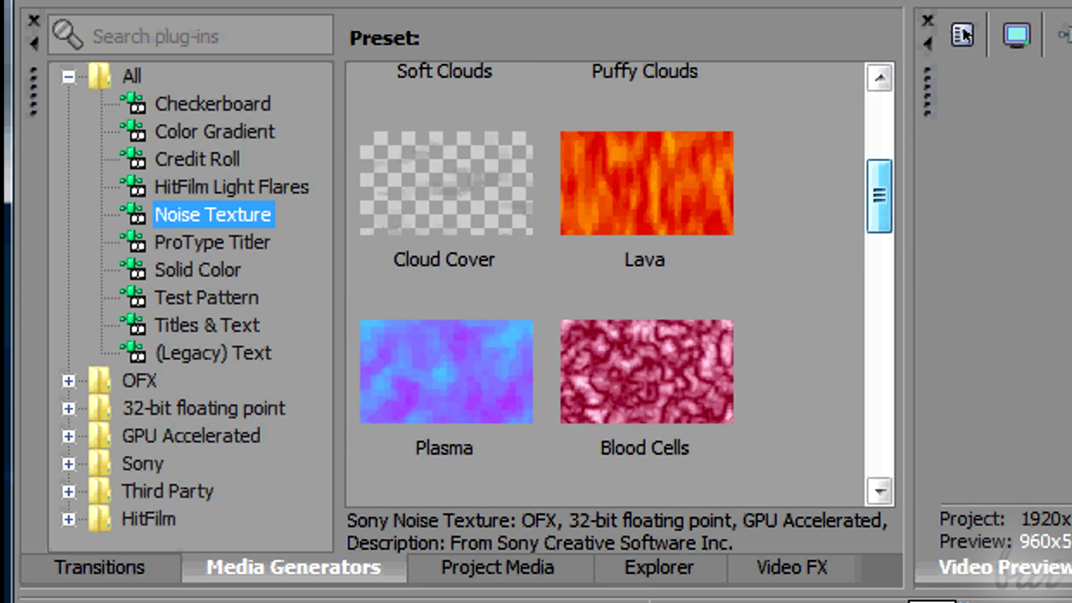
{"action": "scroll", "coordinate": [618, 283], "scroll_direction": "down", "scroll_amount": 9}
{"action": "scroll", "coordinate": [618, 284], "scroll_direction": "down", "scroll_amount": 5}
{"action": "left_click_drag", "start_coordinate": [879, 433], "coordinate": [880, 438]}
{"action": "left_click_drag", "start_coordinate": [445, 316], "coordinate": [554, 402]}
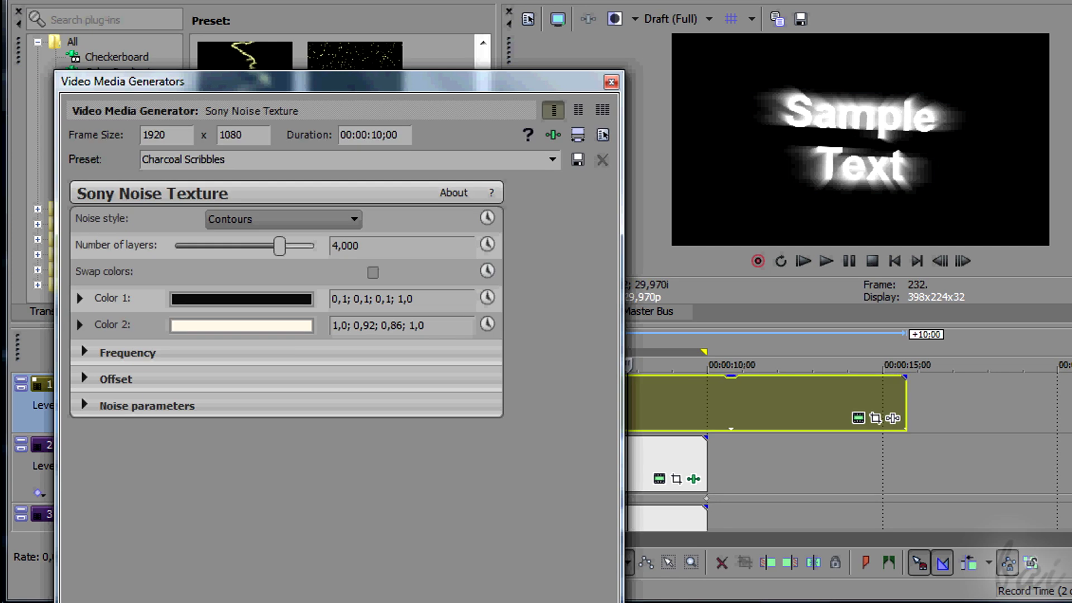
Set the noise texture's Color 1 to red (0,97; 0,1; 0,1), Color 2 to near-black (0,02; 0,0; 0,0) and its layers to 5,000.
{"action": "left_click_drag", "start_coordinate": [267, 535], "coordinate": [266, 367]}
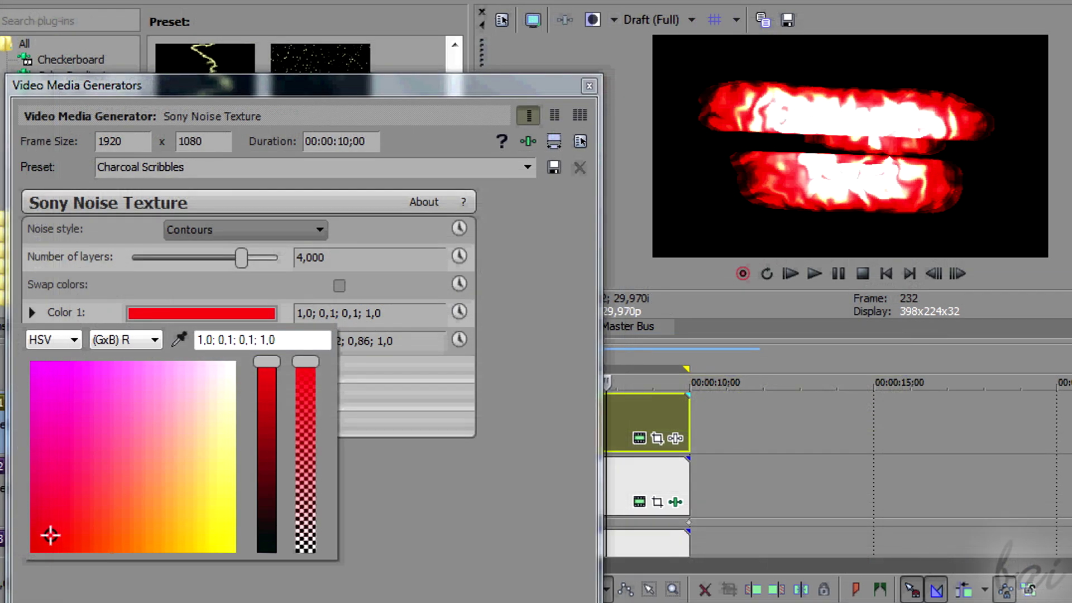
{"action": "key", "text": "Escape"}
{"action": "left_click", "coordinate": [201, 340]}
{"action": "mouse_move", "coordinate": [218, 414]}
{"action": "left_mouse_down"}
{"action": "mouse_move", "coordinate": [151, 553]}
{"action": "mouse_move", "coordinate": [30, 580]}
{"action": "left_mouse_up"}
{"action": "left_click_drag", "start_coordinate": [241, 258], "coordinate": [265, 258]}
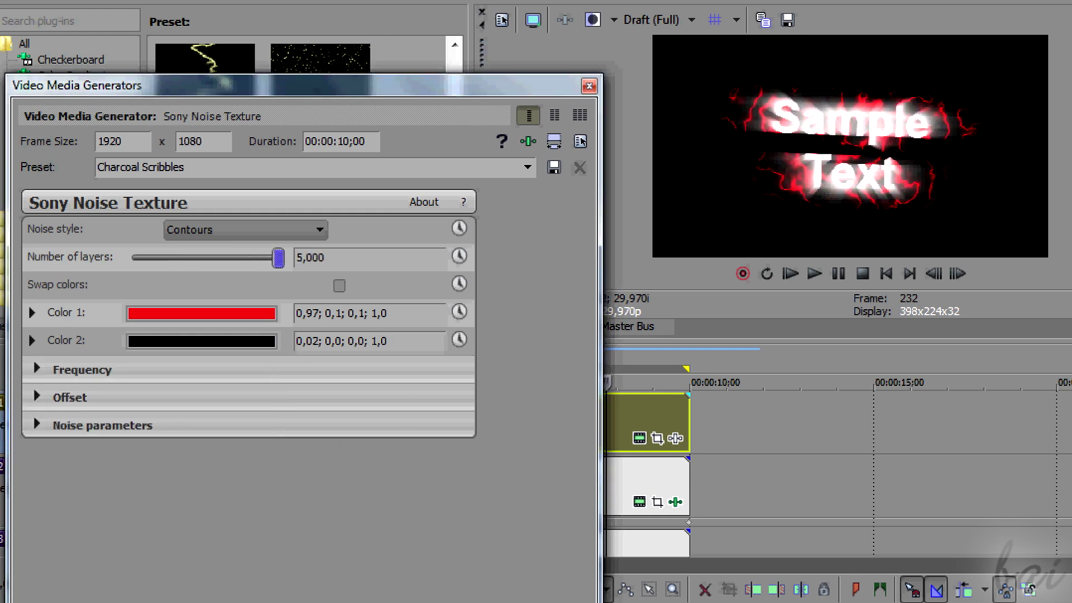
Animate the noise texture's Offset from X 0,000 and Y 0,000 at the start to maximum X and minimum Y at the end.
{"action": "left_click", "coordinate": [36, 396]}
{"action": "left_click_drag", "start_coordinate": [301, 86], "coordinate": [308, 8]}
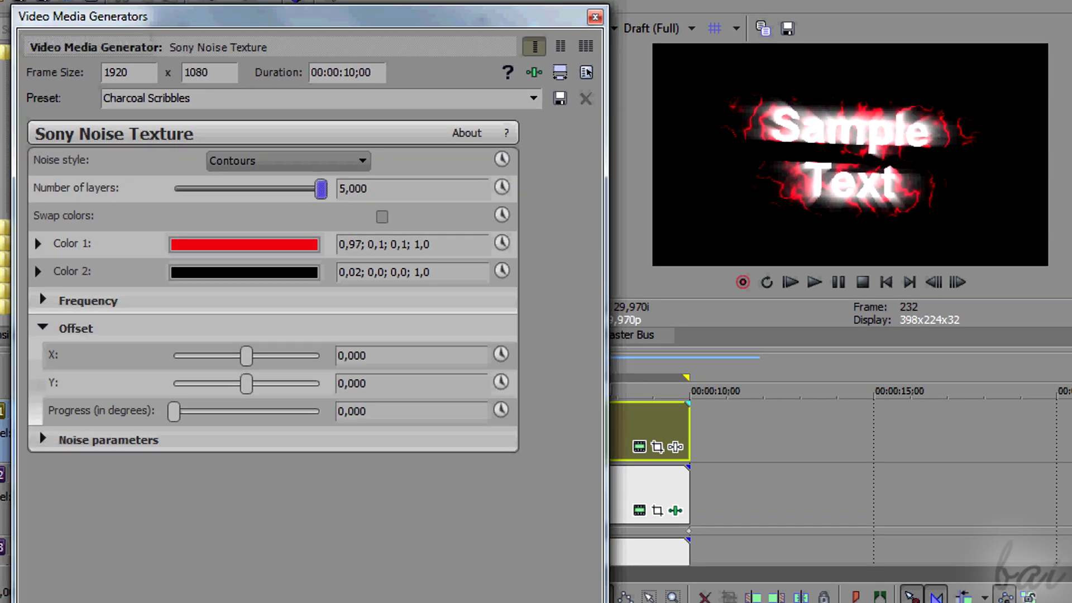
{"action": "left_click", "coordinate": [501, 354]}
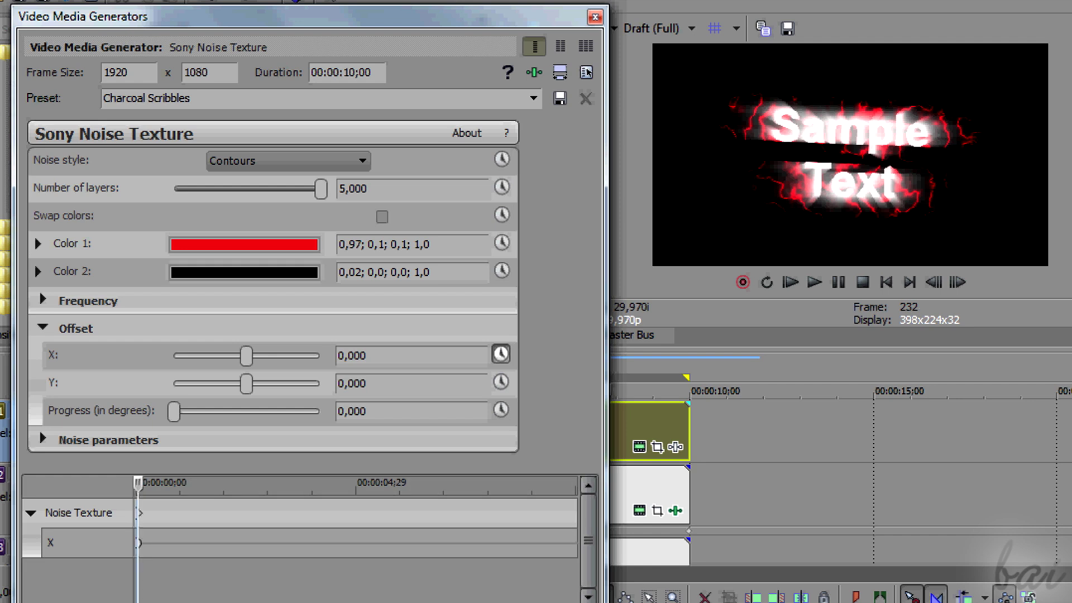
{"action": "left_click", "coordinate": [501, 381]}
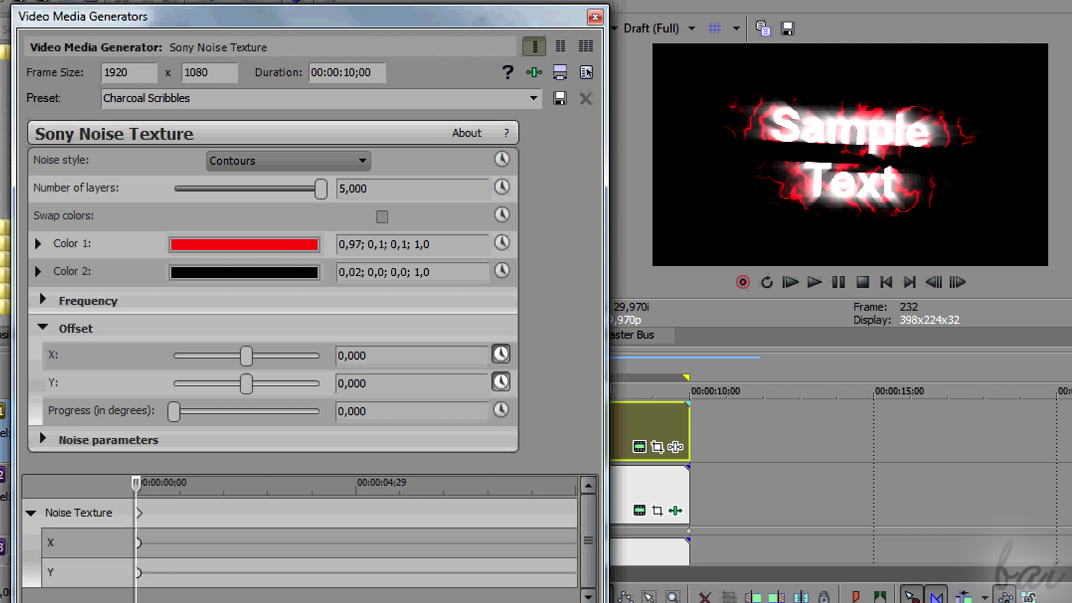
{"action": "left_click_drag", "start_coordinate": [140, 482], "coordinate": [575, 482]}
{"action": "left_click_drag", "start_coordinate": [246, 355], "coordinate": [320, 356]}
{"action": "left_click_drag", "start_coordinate": [246, 383], "coordinate": [173, 383]}
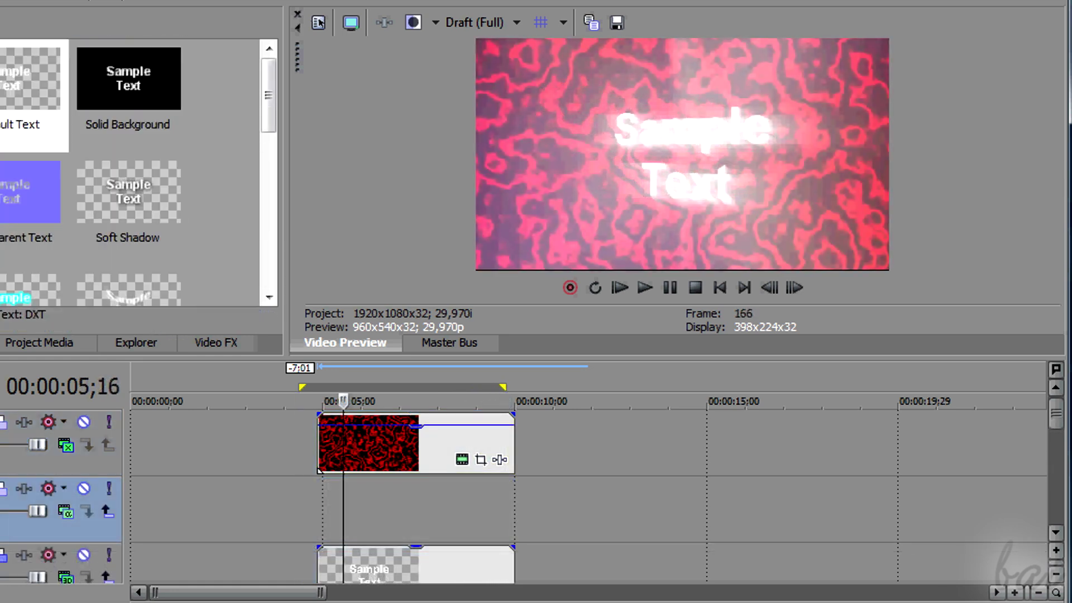
Insert an empty event on the track below the noise texture and apply a Flash transition to its start.
{"action": "right_click", "coordinate": [372, 500]}
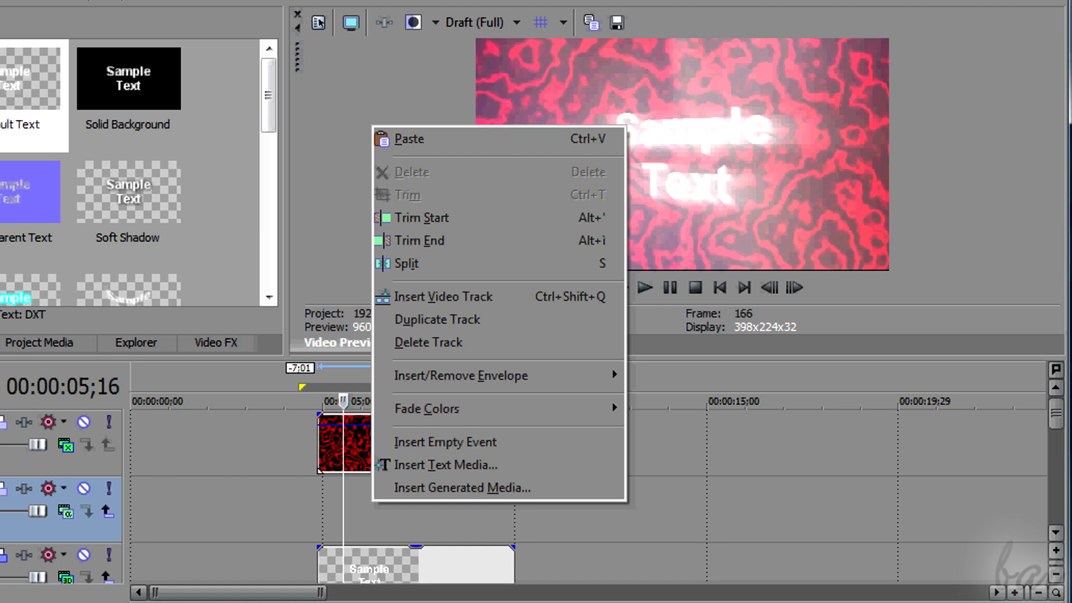
{"action": "left_click", "coordinate": [445, 442]}
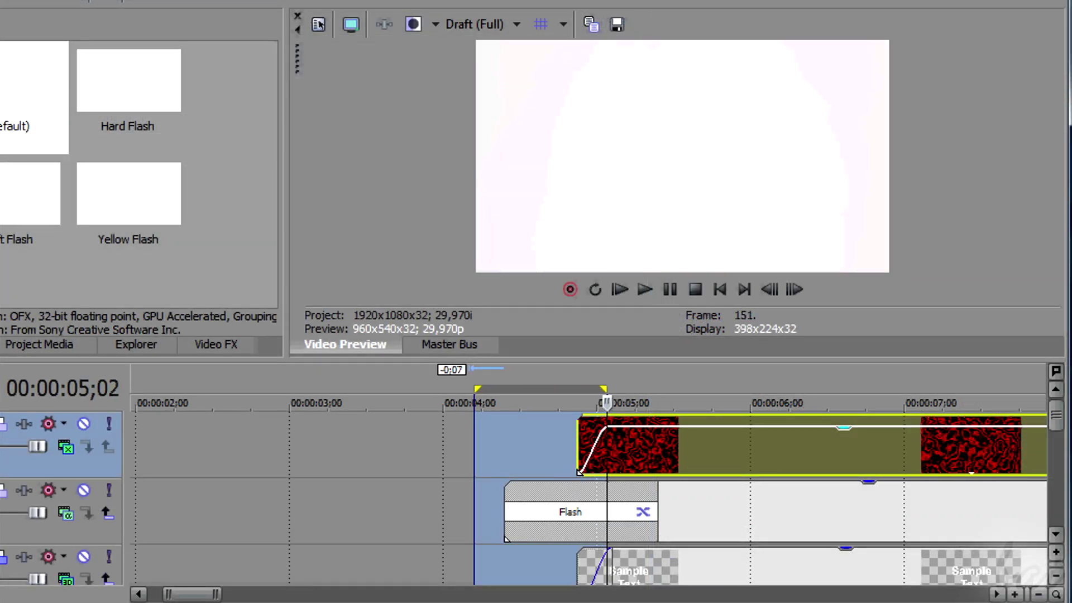
{"action": "scroll", "coordinate": [588, 497], "scroll_direction": "down", "scroll_amount": 3}
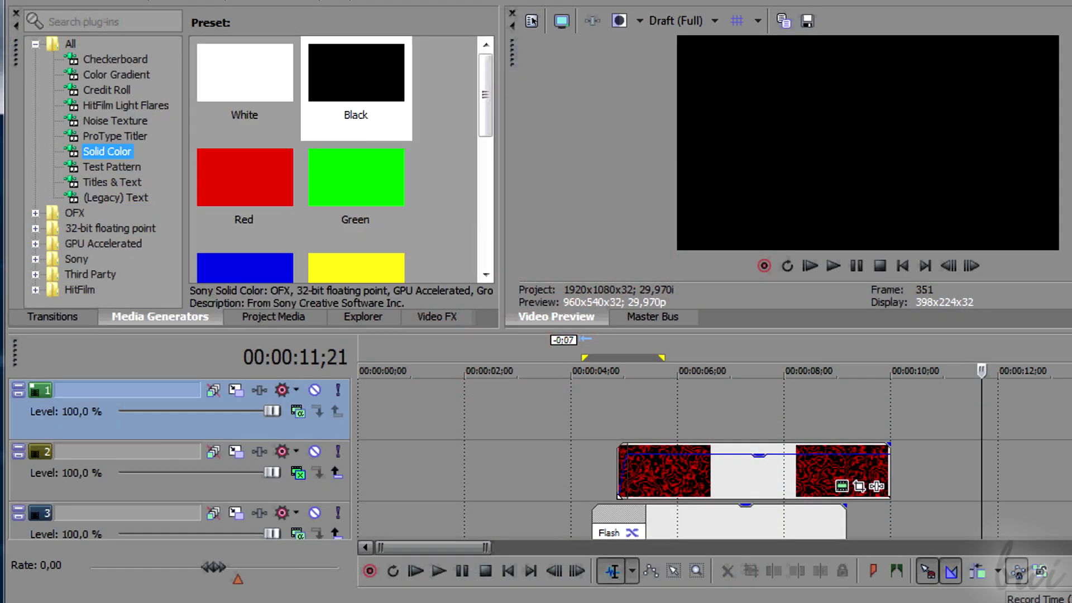
Add a Black Solid Color event to Track 1 above the noise texture and apply the 35mm Lens preset of Lens Flare.
{"action": "left_click_drag", "start_coordinate": [356, 84], "coordinate": [618, 409]}
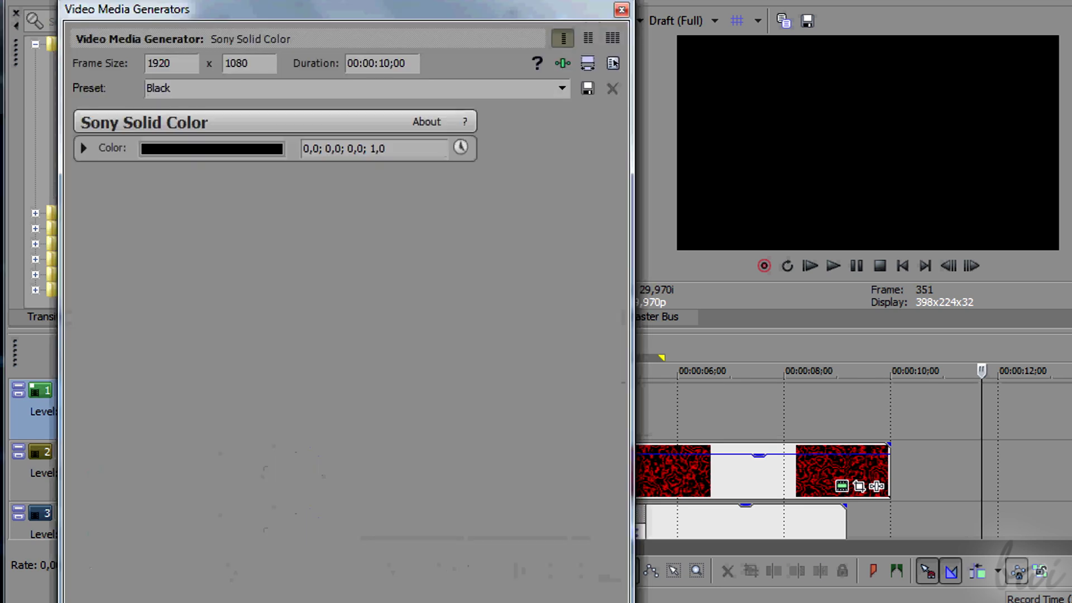
{"action": "left_click", "coordinate": [622, 9]}
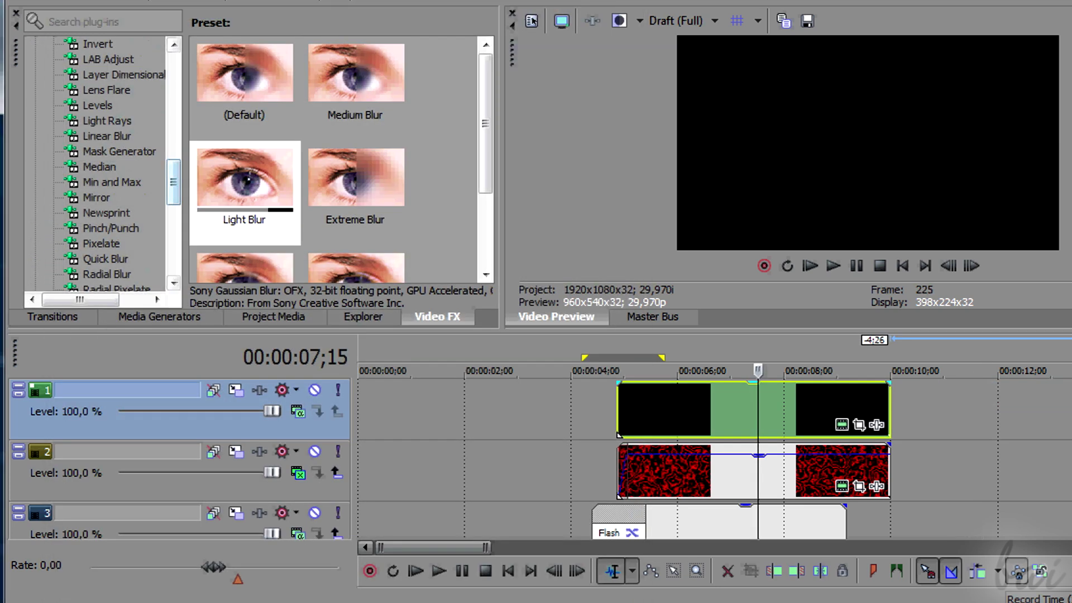
{"action": "left_click", "coordinate": [106, 90]}
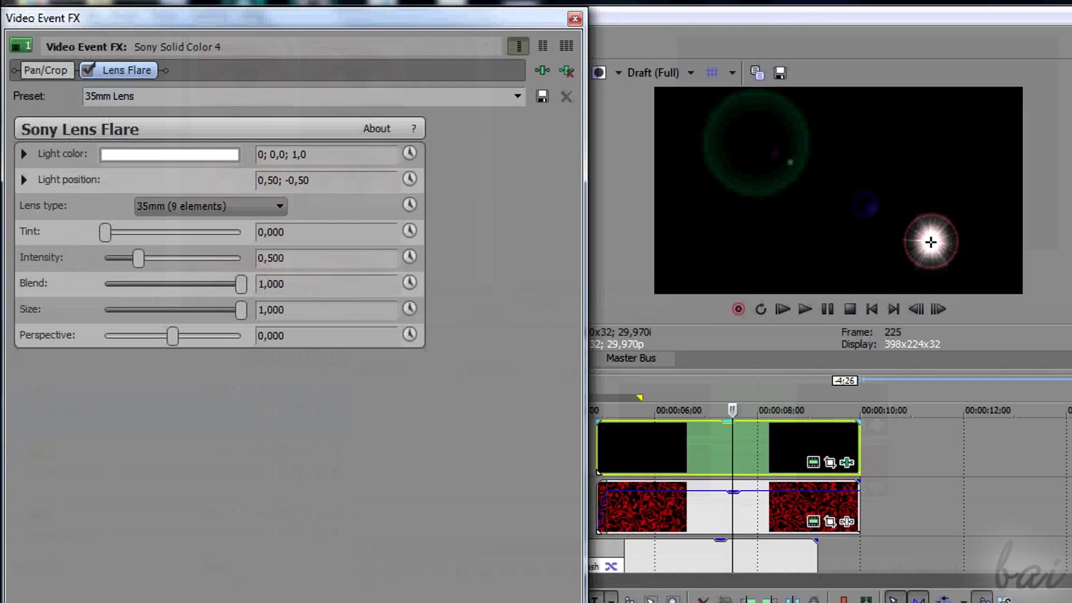
Set the lens flare's Tint to 0,286, Intensity to 0,694 and Perspective to -0,034.
{"action": "left_click", "coordinate": [106, 232]}
{"action": "left_click_drag", "start_coordinate": [173, 232], "coordinate": [144, 258]}
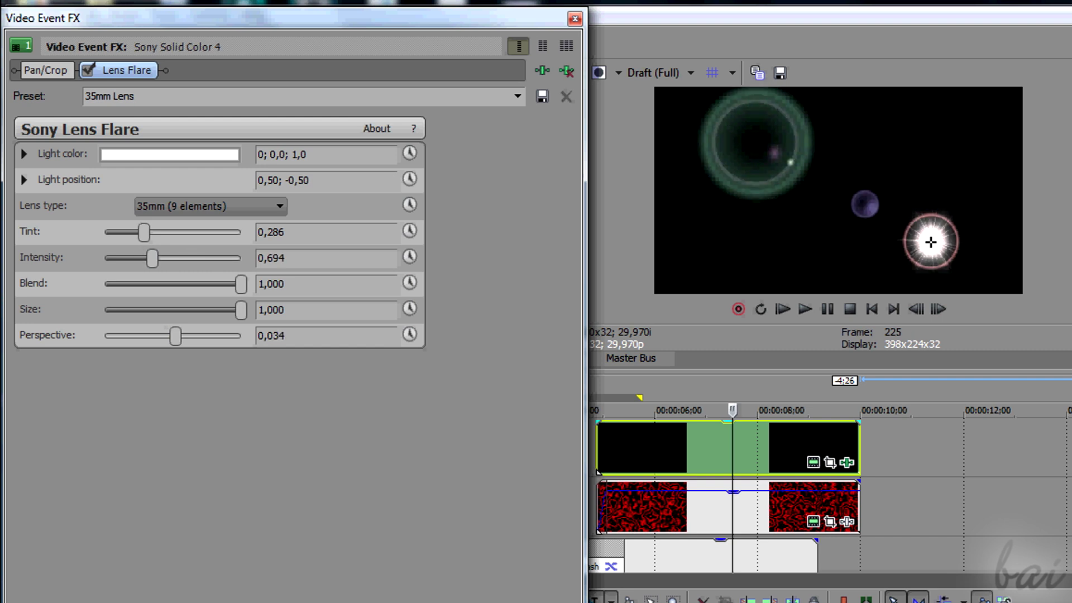
{"action": "left_click_drag", "start_coordinate": [197, 336], "coordinate": [171, 335]}
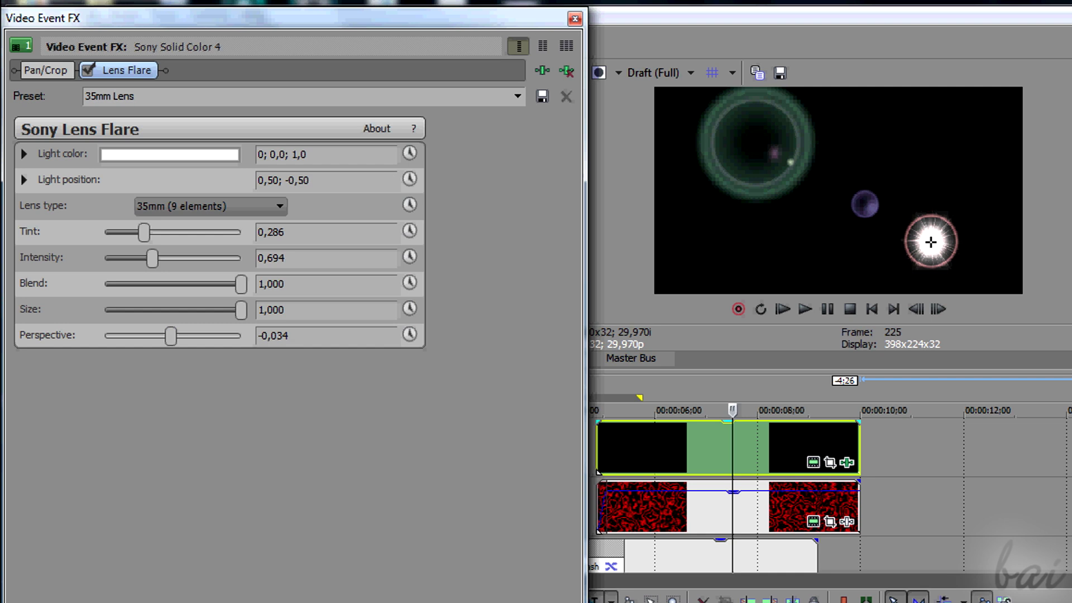
Animate the lens flare's light position from 0,50; -0,50 at the start to the frame's upper-left corner at the end, and preview it.
{"action": "left_click", "coordinate": [410, 179]}
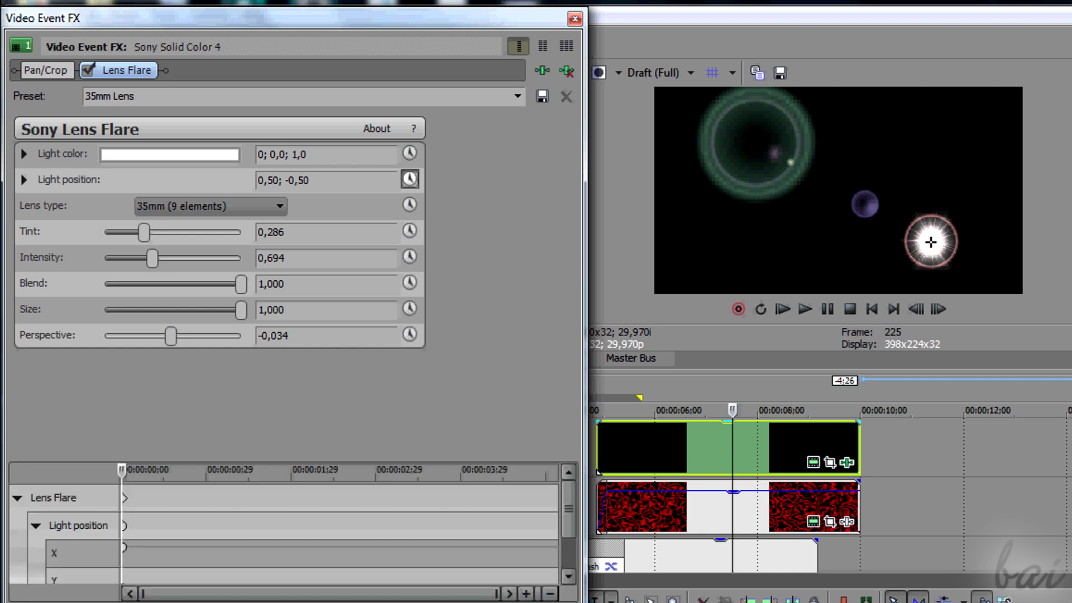
{"action": "left_click_drag", "start_coordinate": [122, 469], "coordinate": [558, 469]}
{"action": "left_click_drag", "start_coordinate": [931, 242], "coordinate": [682, 113]}
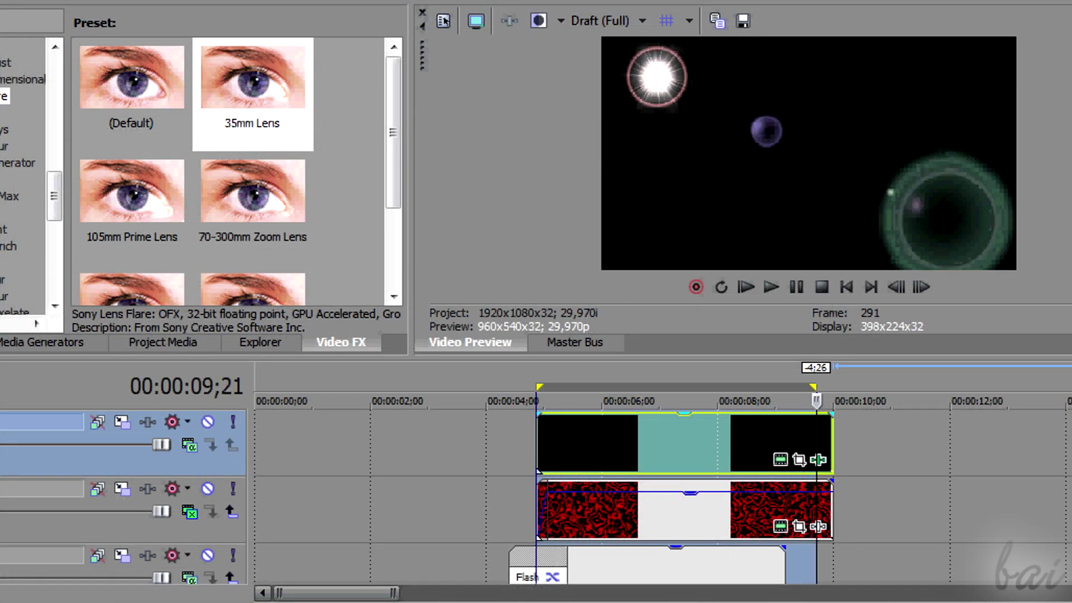
{"action": "key", "text": "space"}
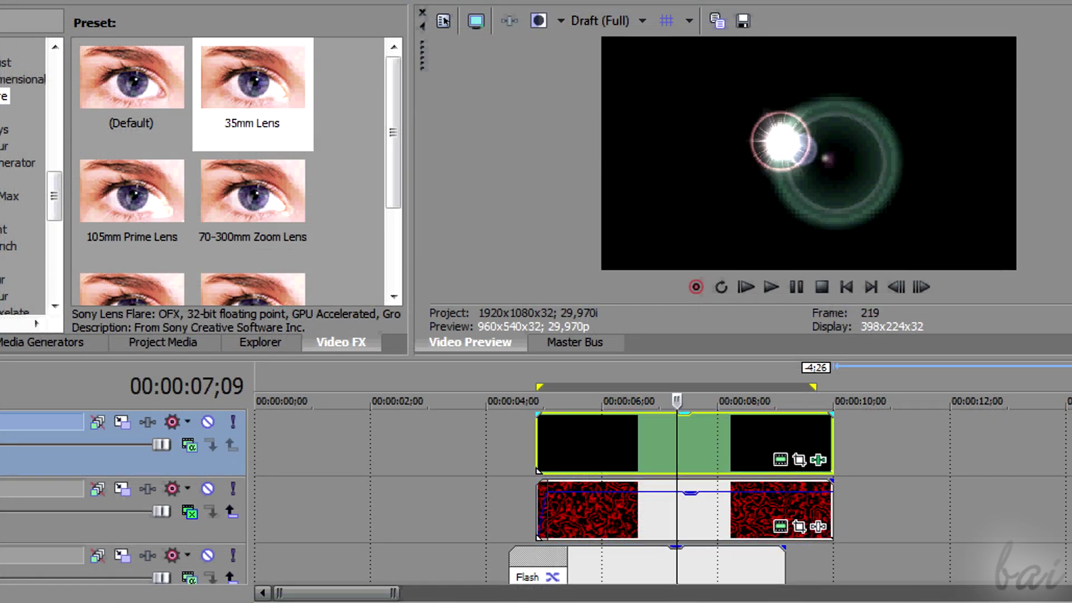
Set the lens flare track's compositing mode to Add, and fade in its event to about half opacity.
{"action": "left_click", "coordinate": [189, 445]}
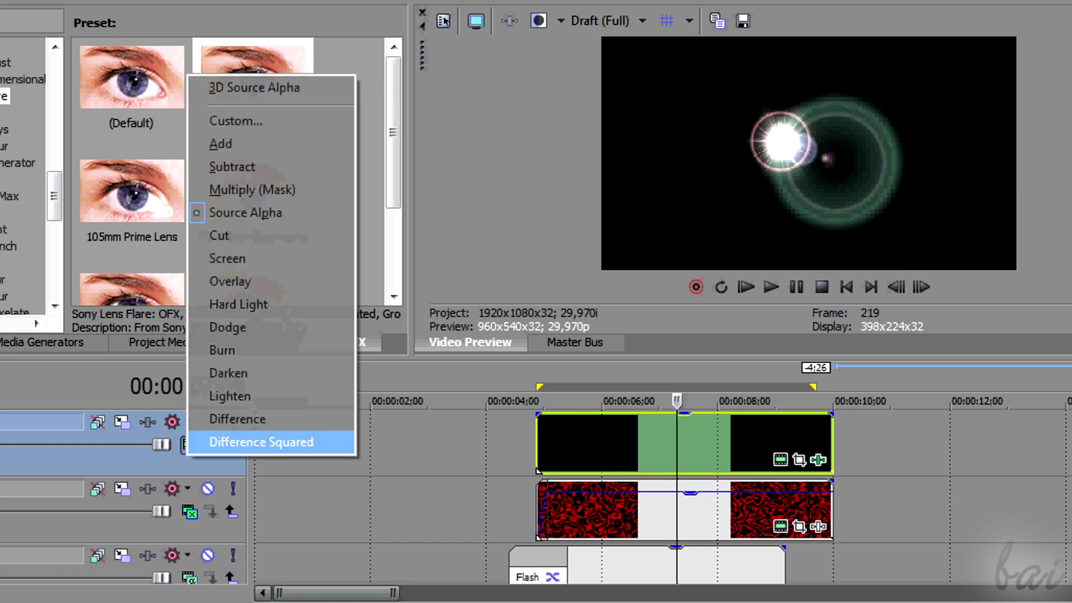
{"action": "key", "text": "Return"}
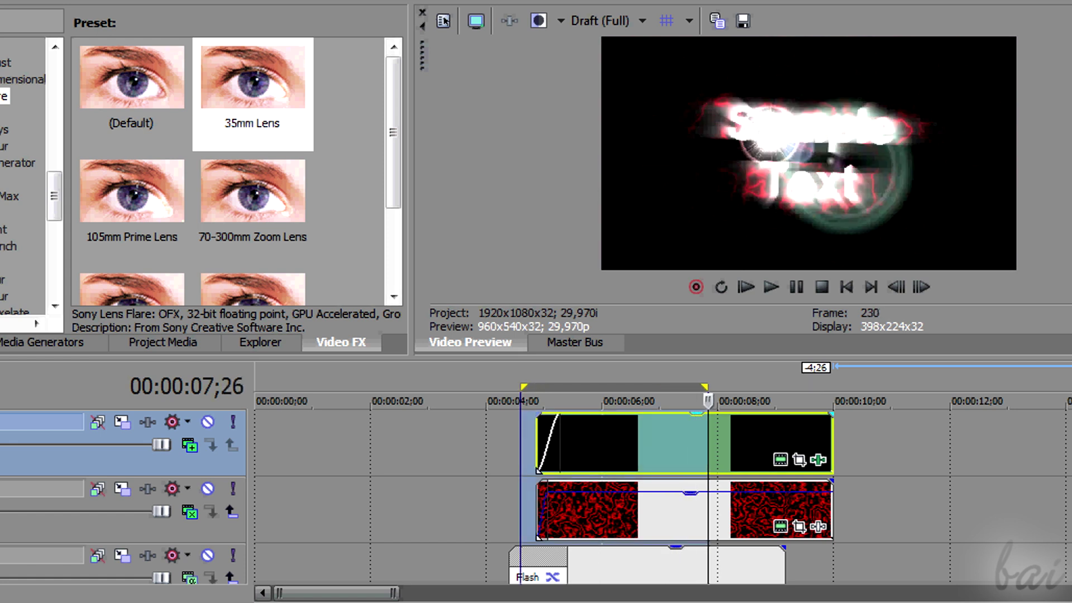
{"action": "mouse_move", "coordinate": [712, 447]}
{"action": "left_mouse_down"}
{"action": "mouse_move", "coordinate": [723, 447]}
{"action": "mouse_move", "coordinate": [723, 433]}
{"action": "mouse_move", "coordinate": [723, 444]}
{"action": "left_mouse_up"}
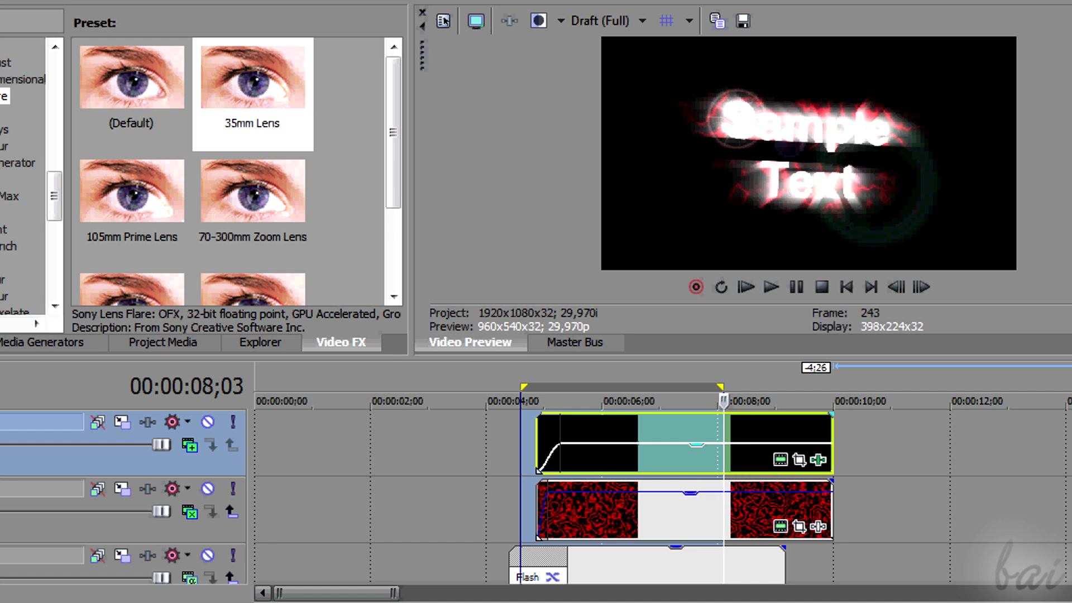
Lower the opacity of the upper Sample Text event to about two thirds and of the lower one slightly below full.
{"action": "scroll", "coordinate": [670, 497], "scroll_direction": "down", "scroll_amount": 3}
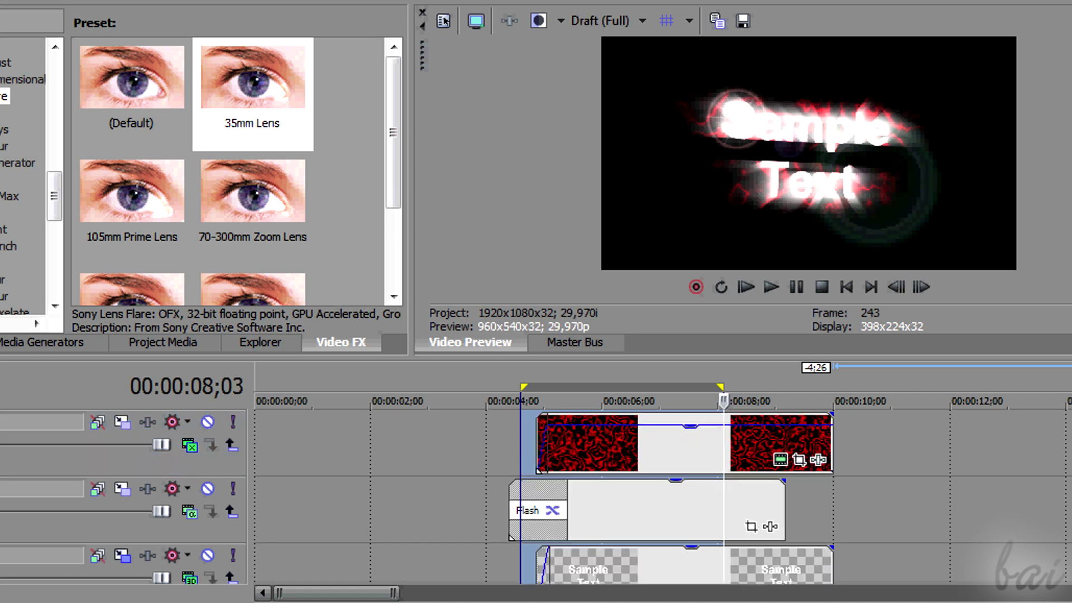
{"action": "mouse_move", "coordinate": [691, 481]}
{"action": "left_mouse_down"}
{"action": "mouse_move", "coordinate": [691, 511]}
{"action": "mouse_move", "coordinate": [691, 501]}
{"action": "left_mouse_up"}
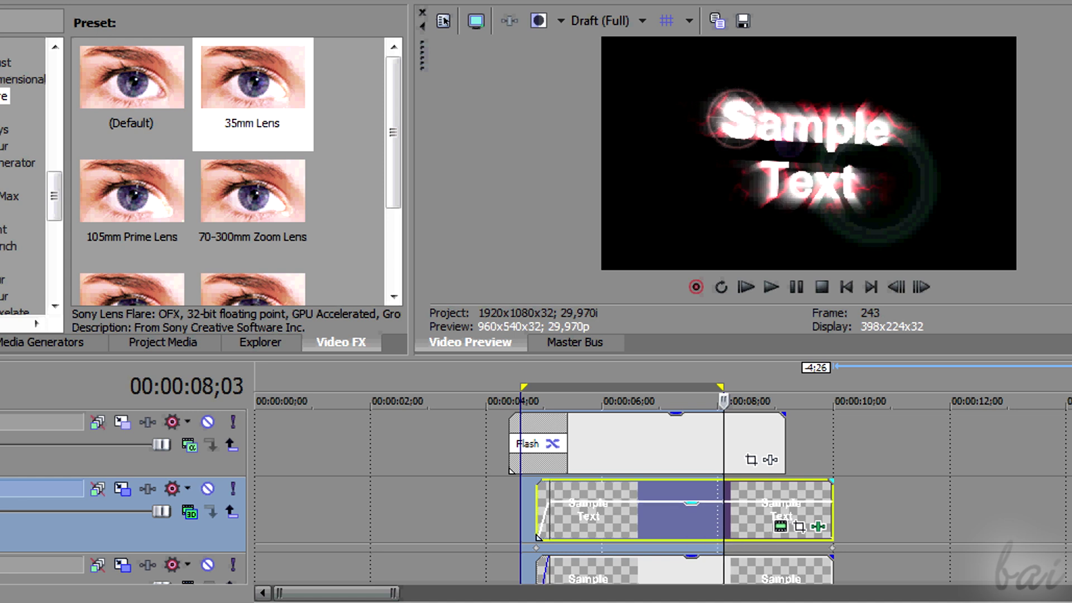
{"action": "scroll", "coordinate": [536, 497], "scroll_direction": "down", "scroll_amount": 1}
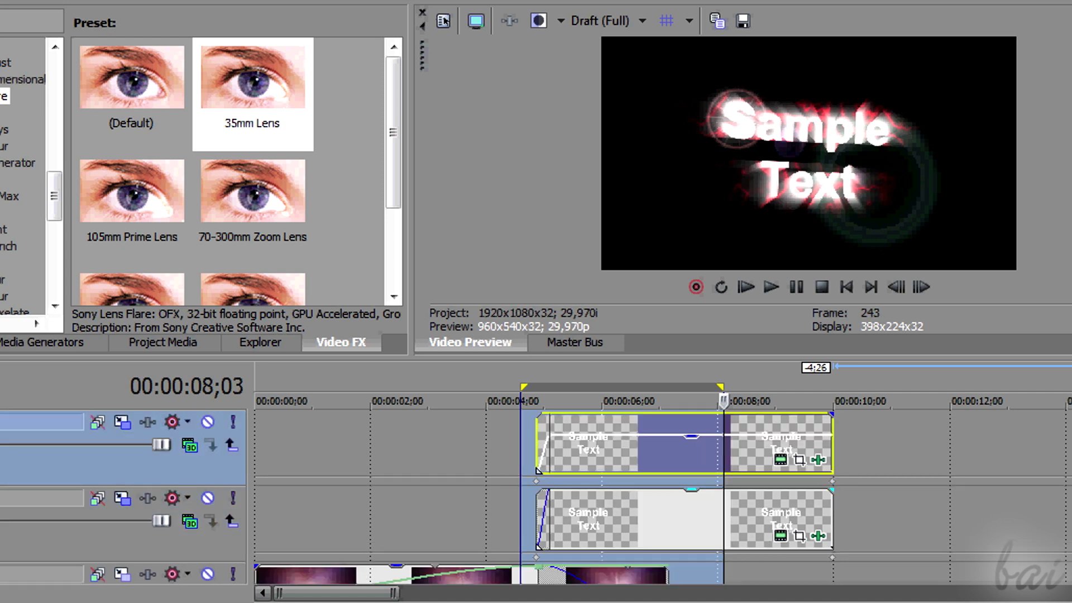
{"action": "left_click_drag", "start_coordinate": [691, 490], "coordinate": [691, 497]}
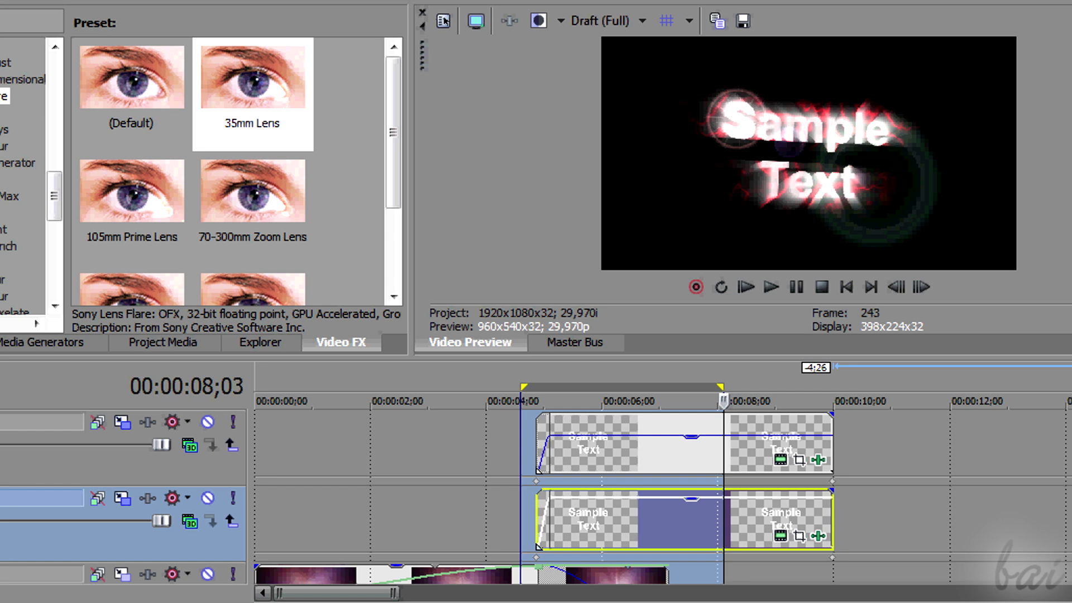
Tint the light-rays footage with the Color Corrector, setting Low to 102,79; 0,6022, Mid to 124,99; 0,6975 and High to 160,35; 0,8495.
{"action": "scroll", "coordinate": [662, 497], "scroll_direction": "up", "scroll_amount": 2}
{"action": "left_click", "coordinate": [484, 497]}
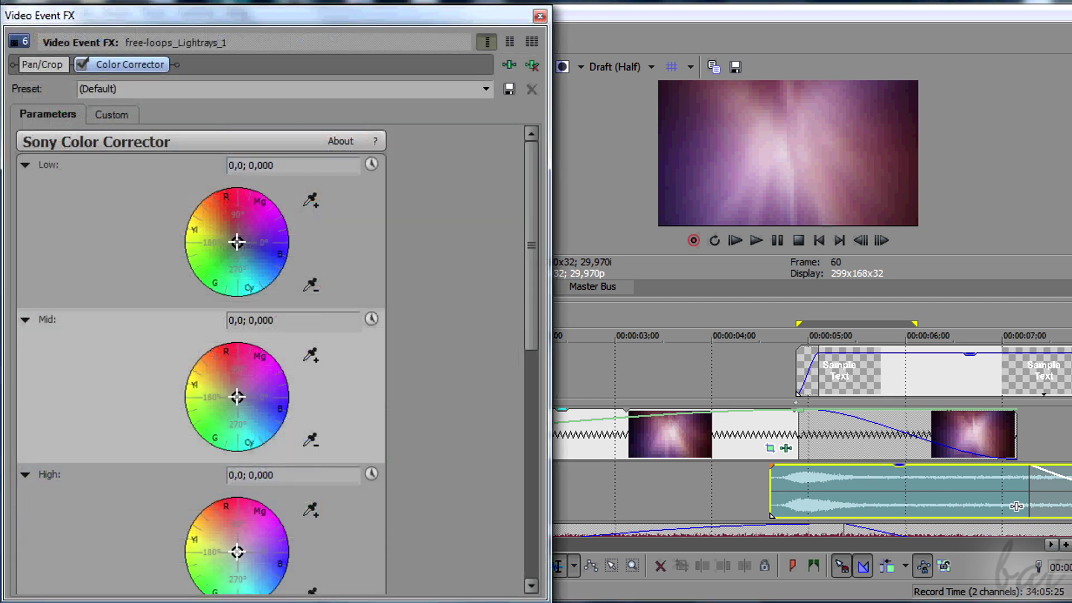
{"action": "left_click_drag", "start_coordinate": [237, 242], "coordinate": [231, 210]}
{"action": "left_click_drag", "start_coordinate": [210, 377], "coordinate": [221, 364]}
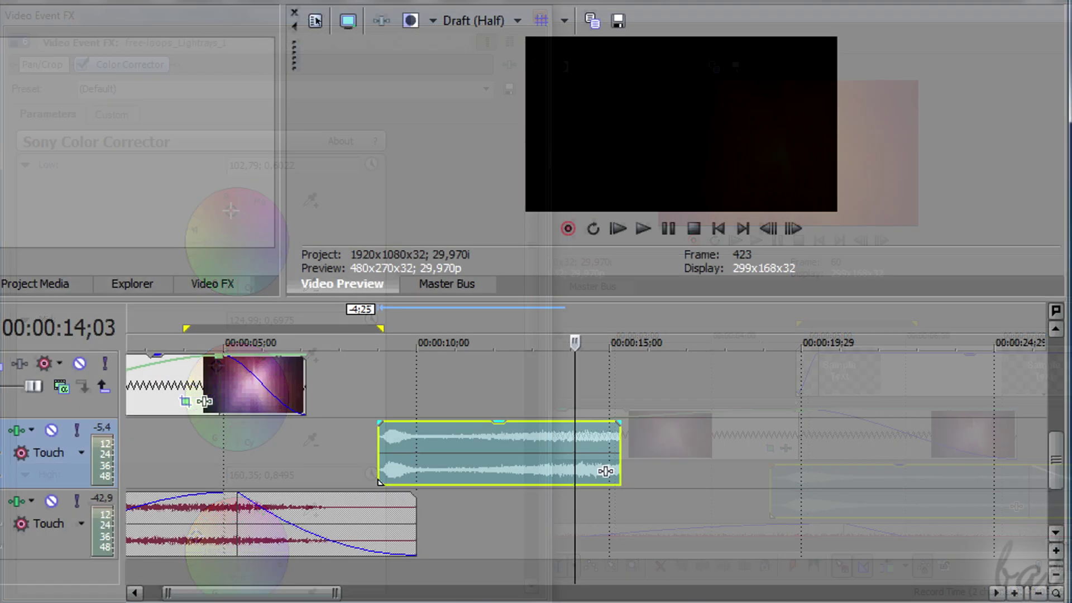
Move the Track 7 audio event to start slightly before 00:00:04;26, with a long fade-out at its end.
{"action": "left_click_drag", "start_coordinate": [603, 469], "coordinate": [815, 471]}
{"action": "scroll", "coordinate": [385, 469], "scroll_direction": "up", "scroll_amount": 4}
{"action": "scroll", "coordinate": [658, 471], "scroll_direction": "up", "scroll_amount": 2}
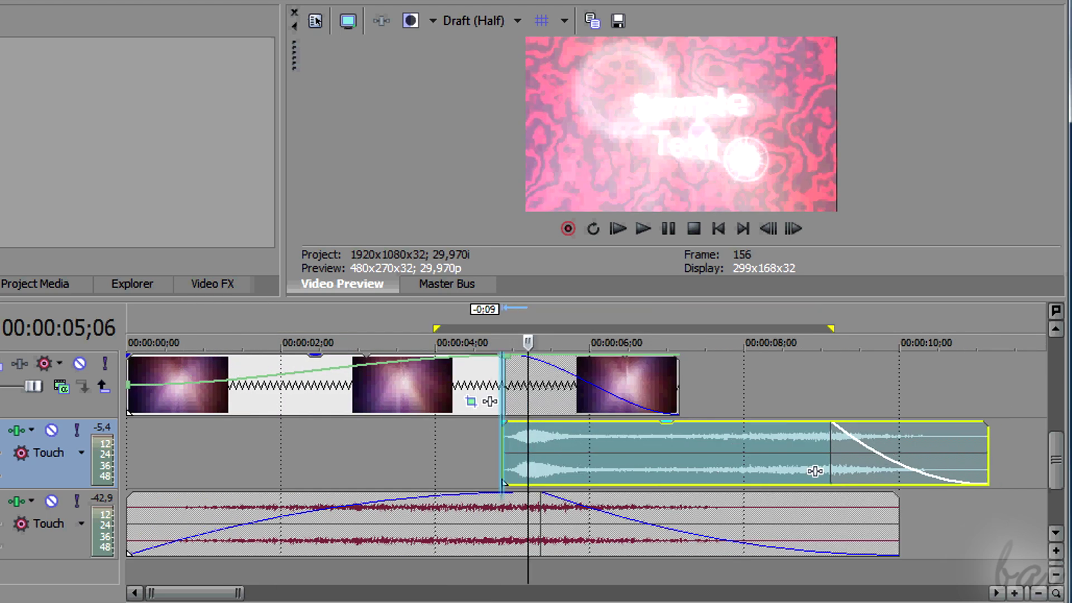
{"action": "key", "text": "ctrl+alt+Left"}
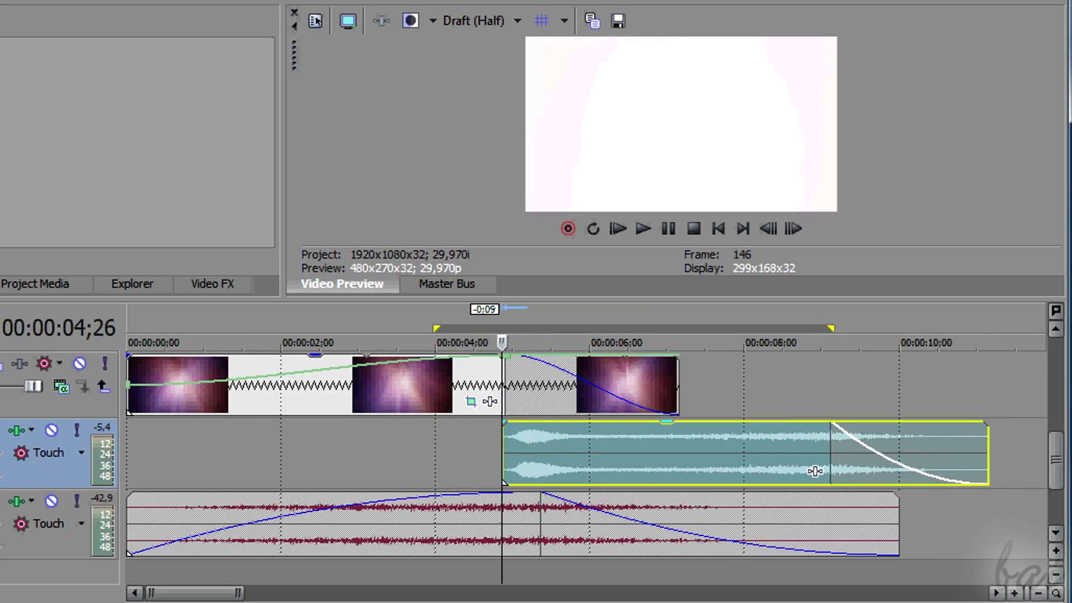
{"action": "left_click_drag", "start_coordinate": [815, 470], "coordinate": [790, 471]}
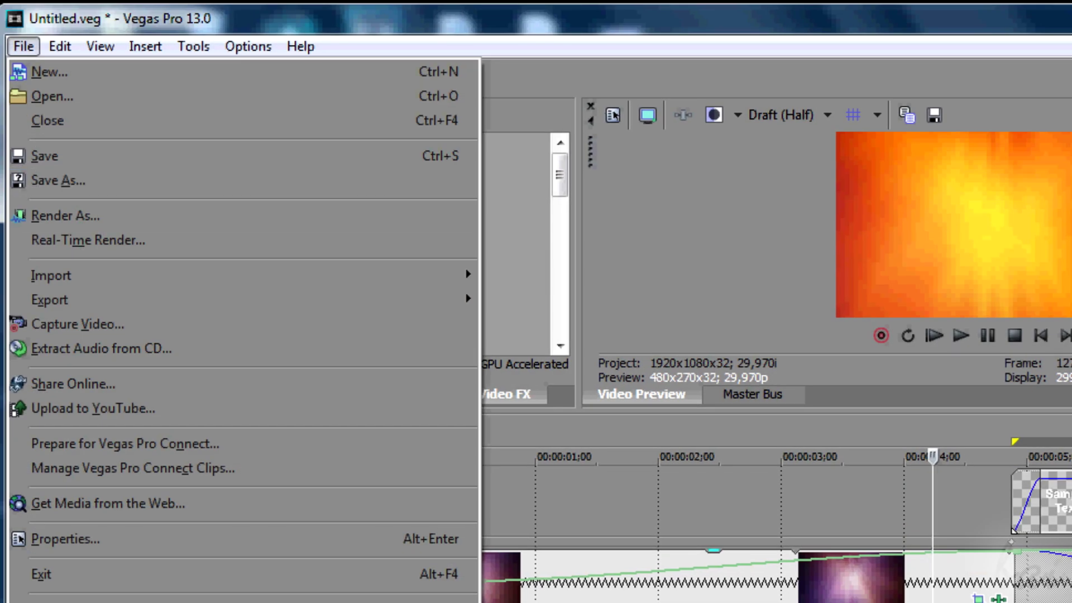
Choose the MainConcept AVC/AAC template YouTube HD Render (1080p) for rendering the project and open its custom settings.
{"action": "left_click", "coordinate": [65, 215]}
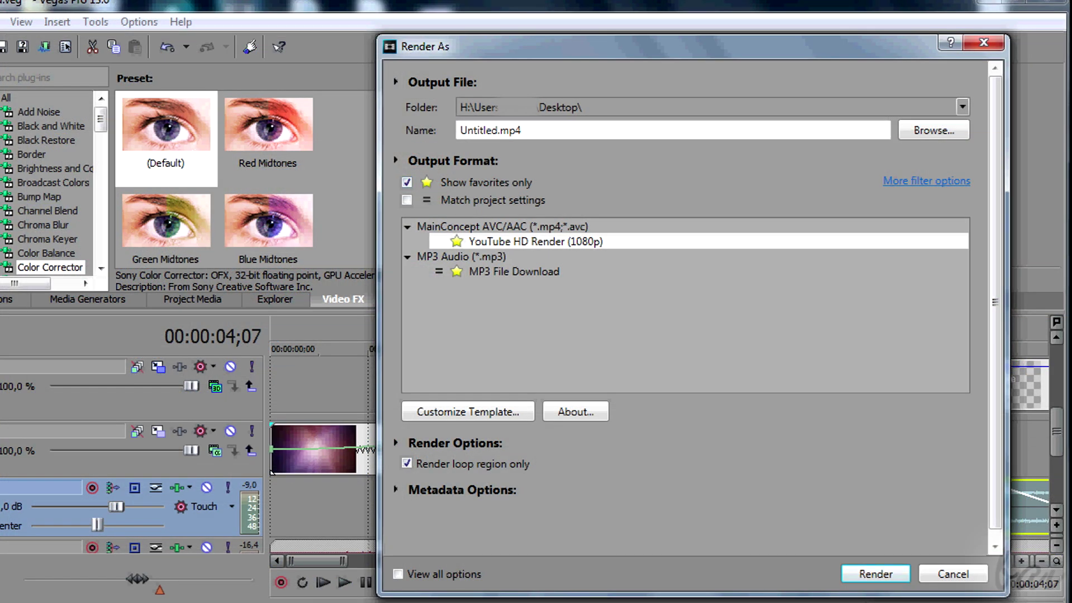
{"action": "left_click", "coordinate": [534, 241]}
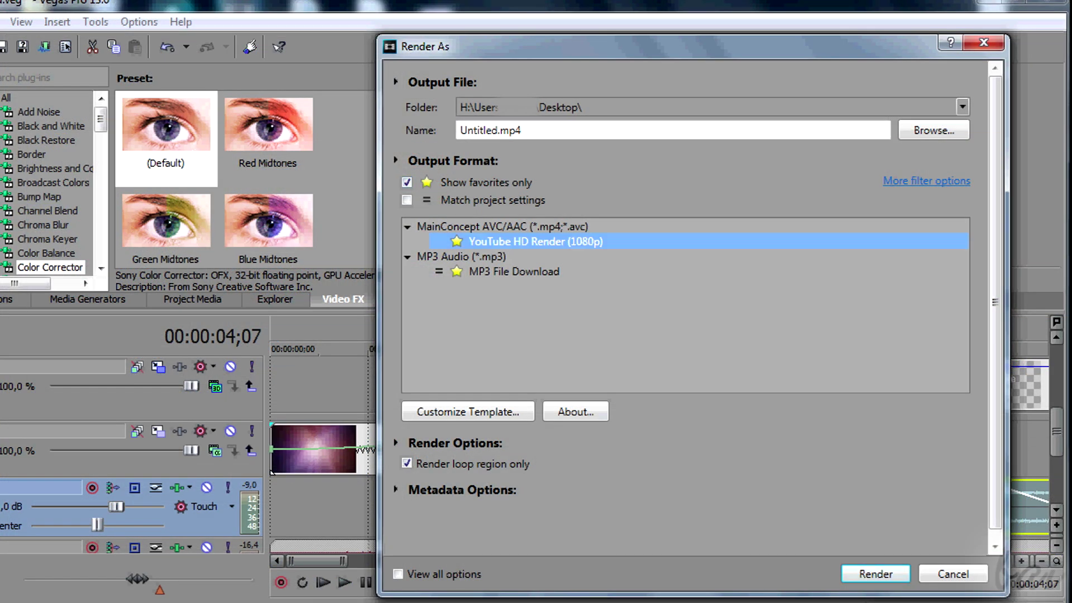
{"action": "left_click", "coordinate": [467, 411]}
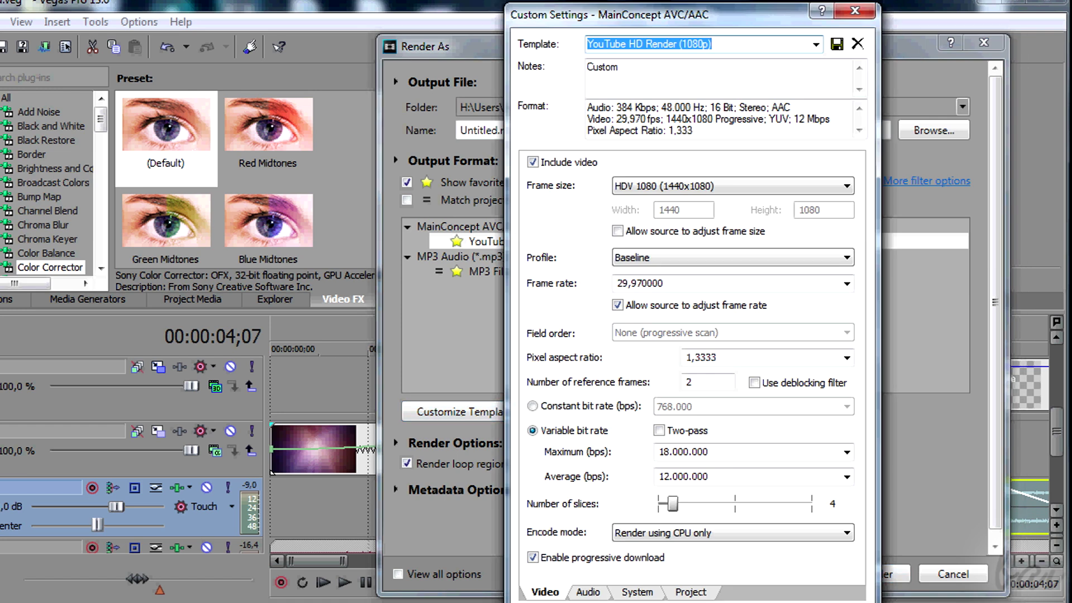